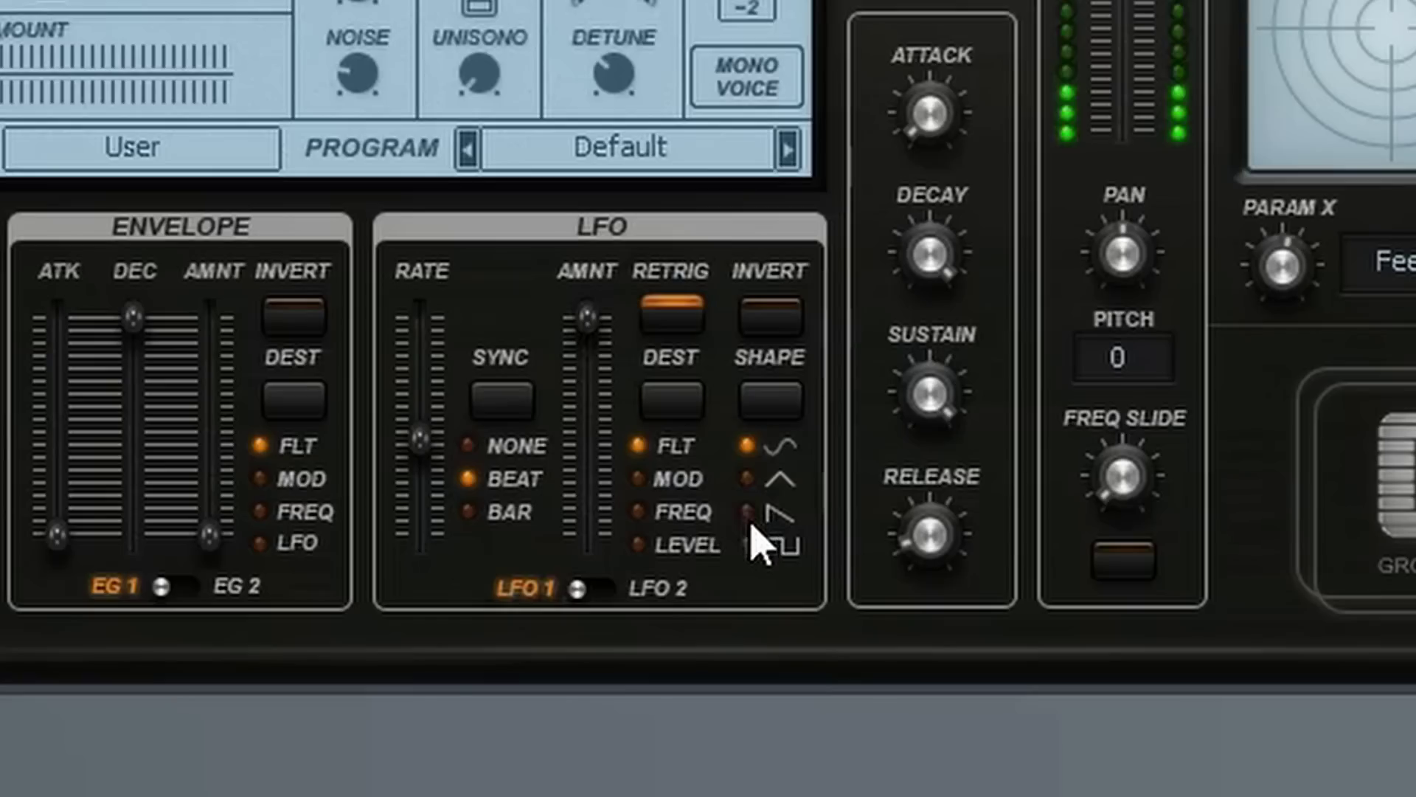
# - Switch the LFO to saw shape, then sweep LFO amount down to about 0.72 % and back to full
pyautogui.click(748, 513)
pyautogui.moveTo(587, 317); pyautogui.dragTo(587, 379)
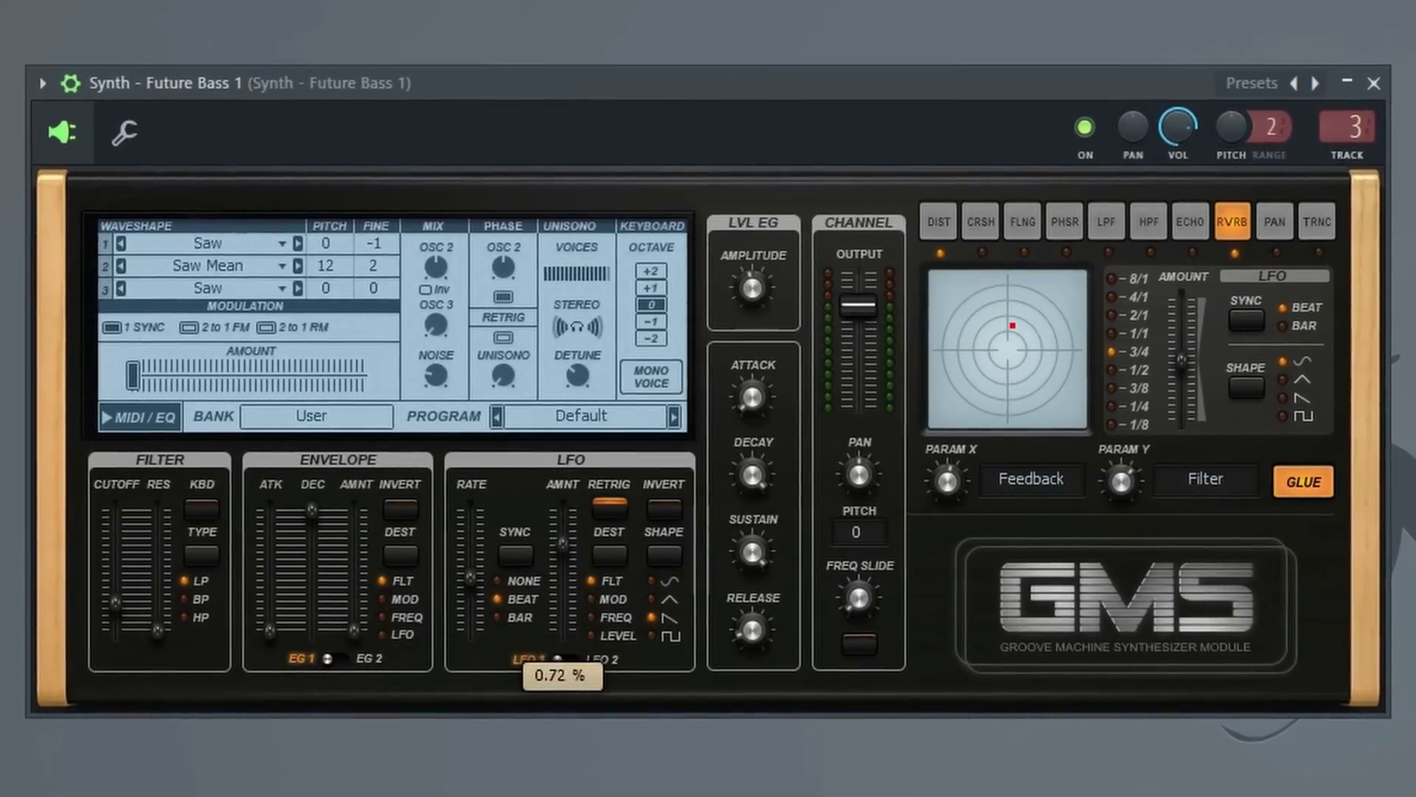
pyautogui.moveTo(563, 544); pyautogui.dragTo(563, 538)
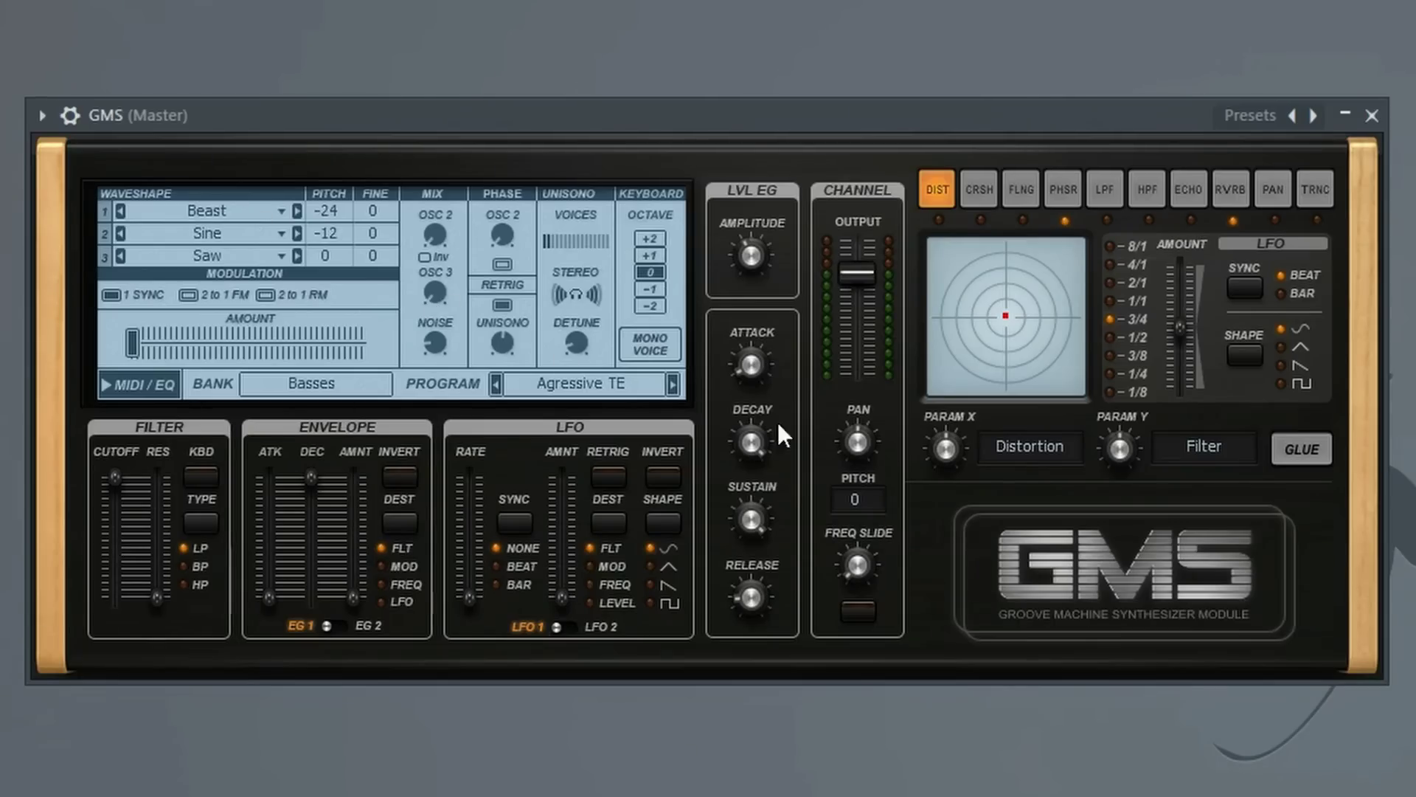
# - Load the 5. User bank's 26. Default program from the Presets Library, then close the library
pyautogui.click(312, 383)
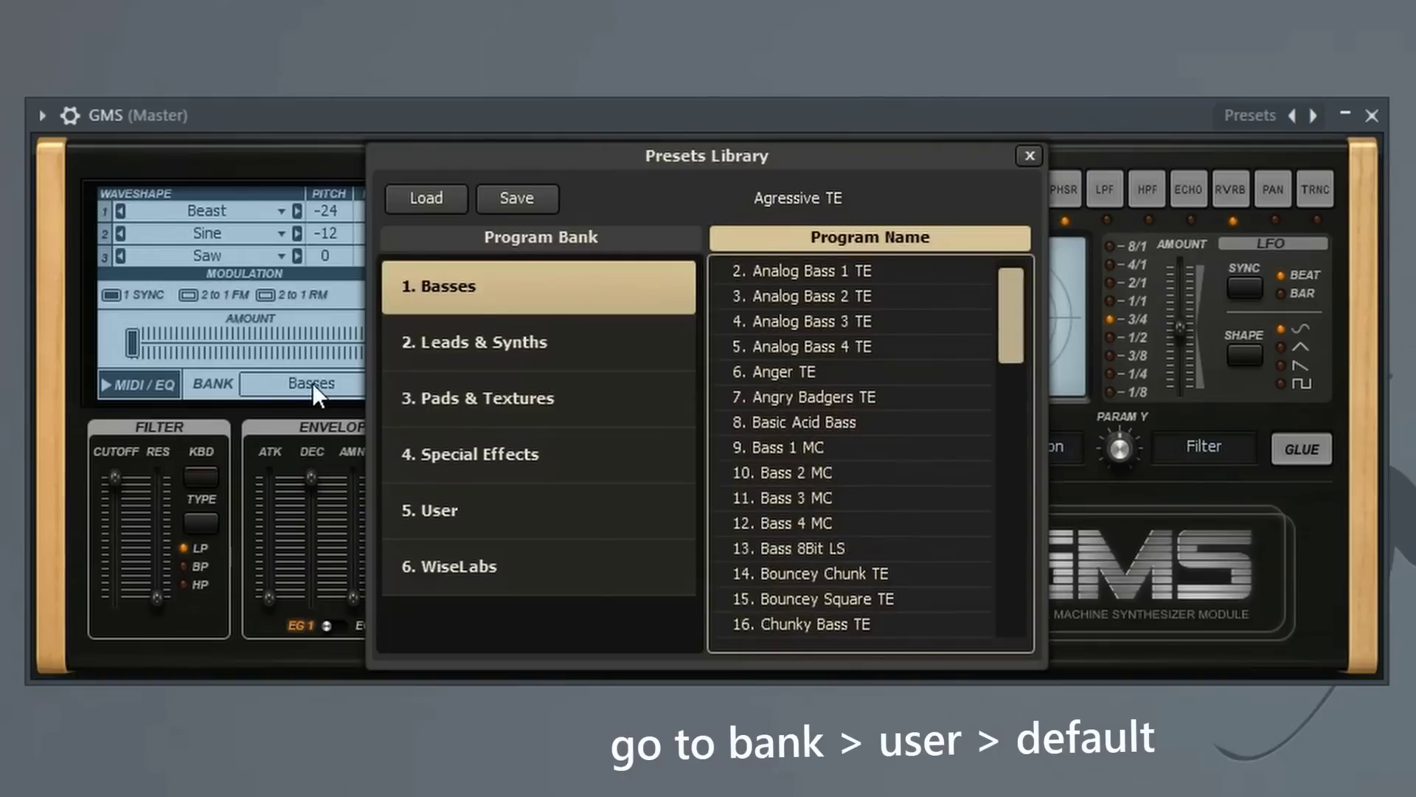
pyautogui.click(472, 508)
pyautogui.scroll(-2, 838, 481)
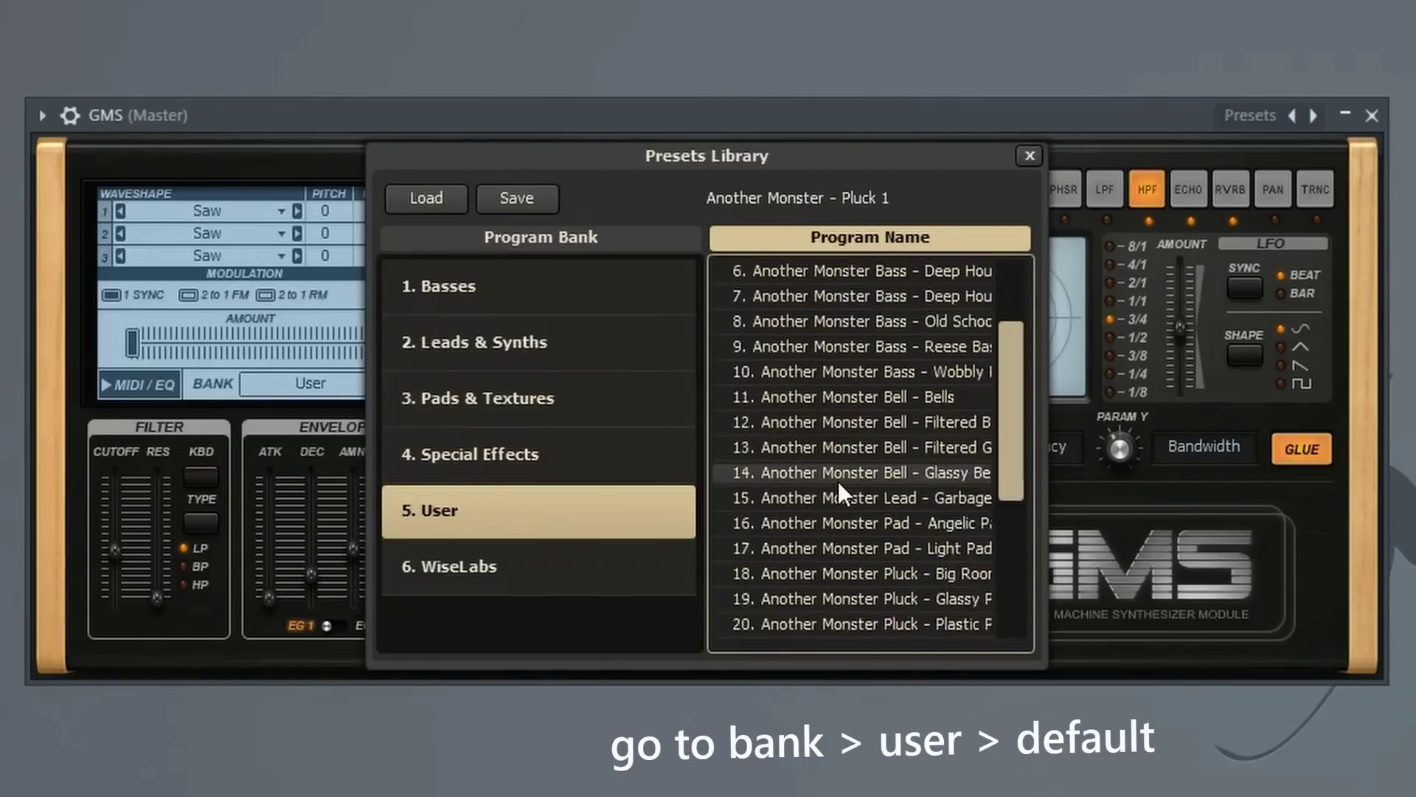
pyautogui.scroll(-5, 838, 481)
pyautogui.click(783, 497)
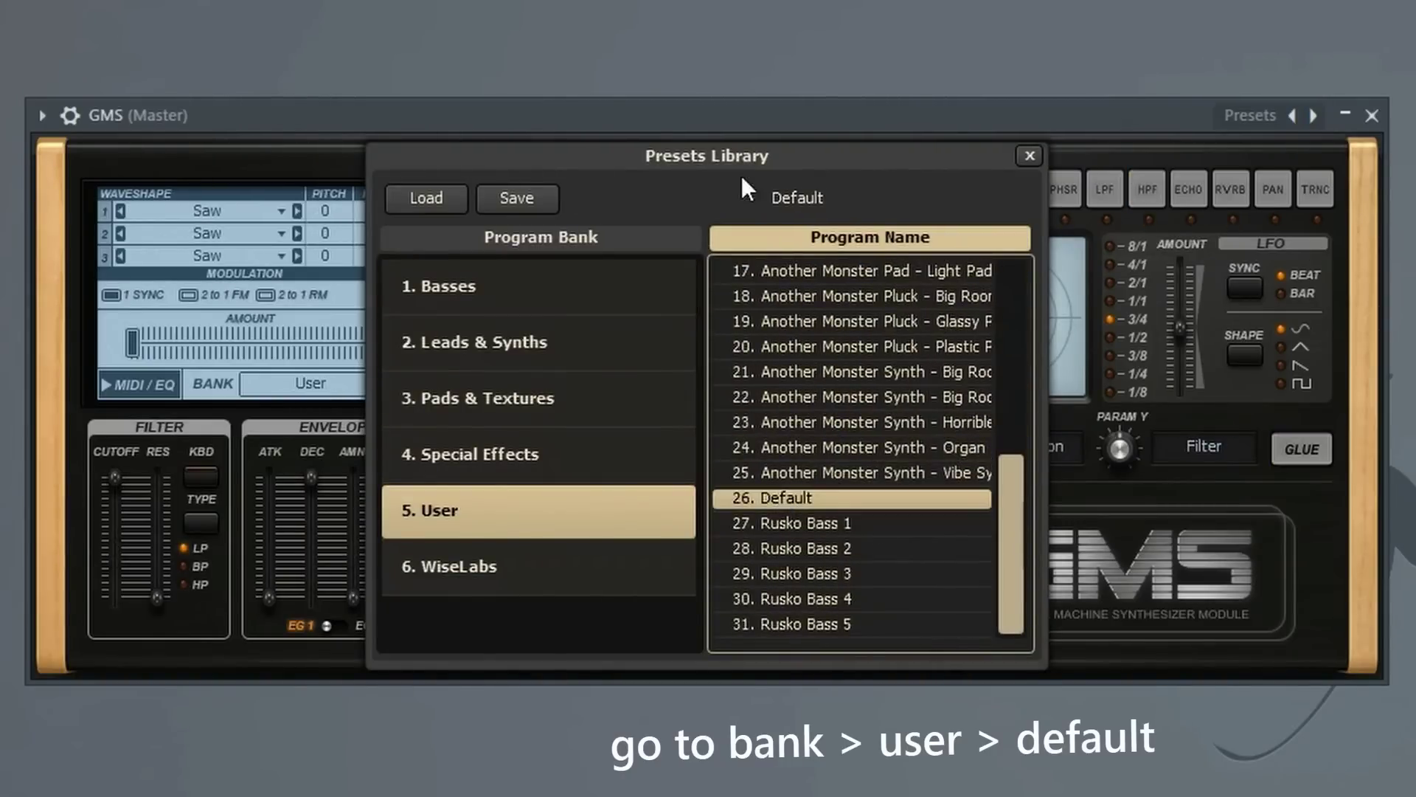
pyautogui.click(679, 127)
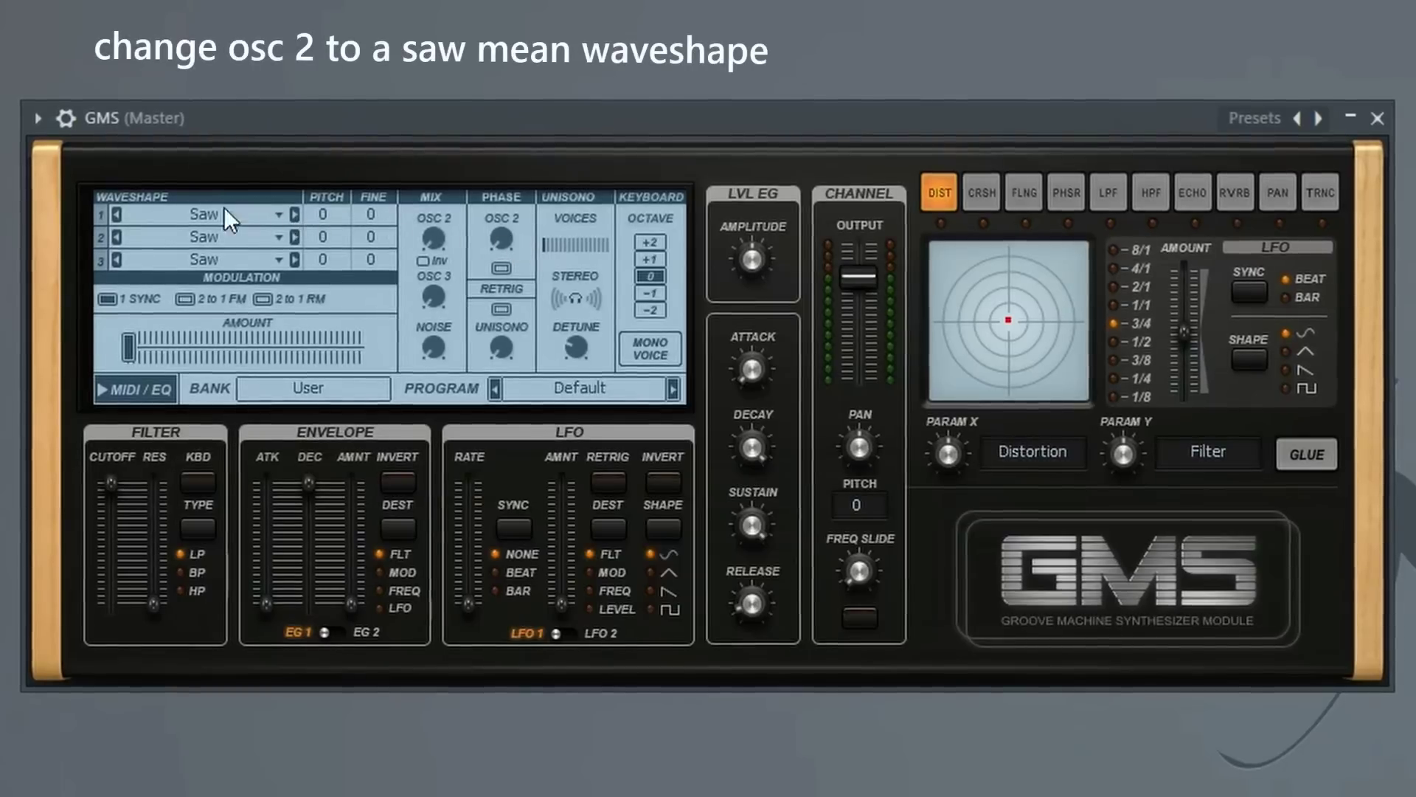
# - Set oscillator 2's waveshape to Saw Mean and raise its mix level
pyautogui.click(199, 236)
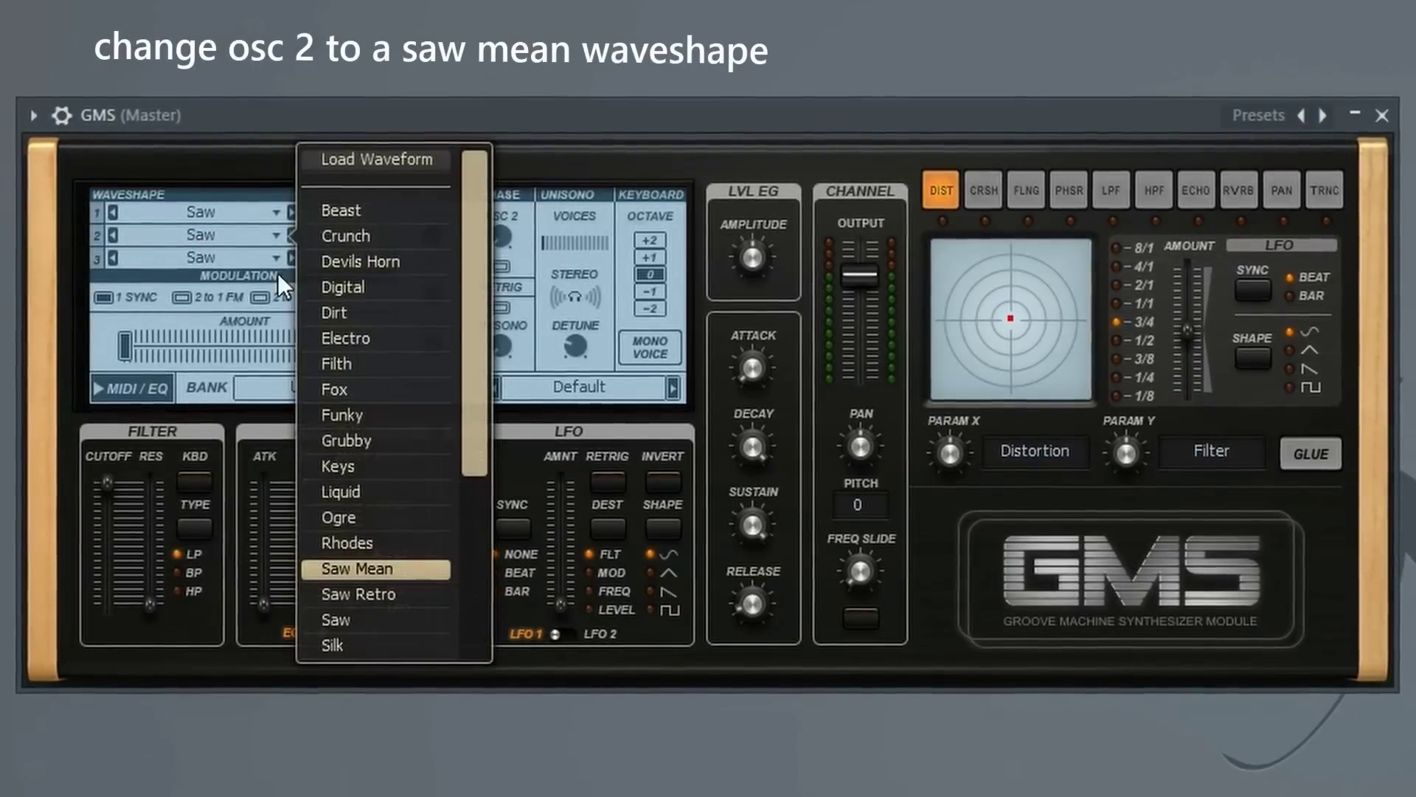
pyautogui.scroll(-1, 360, 455)
pyautogui.click(332, 517)
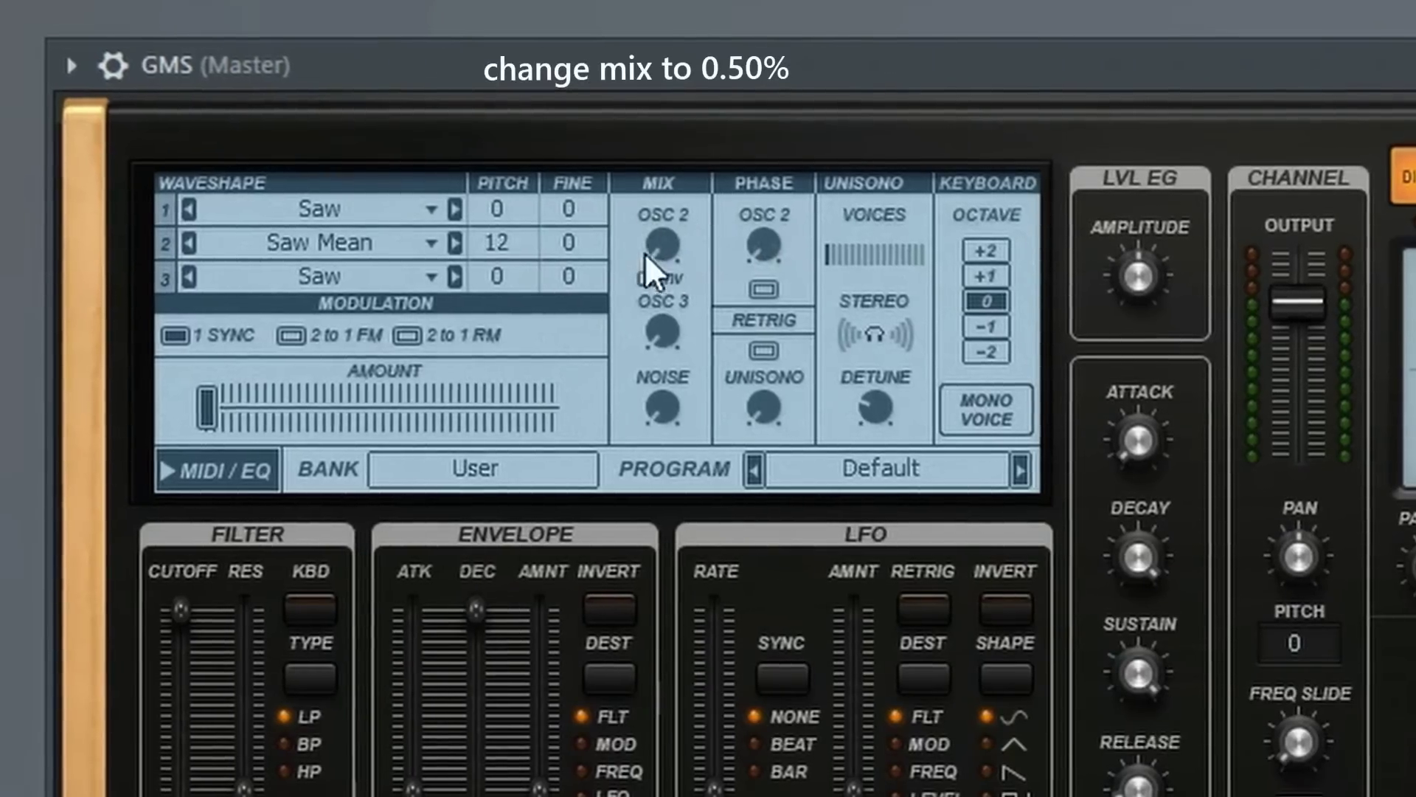
pyautogui.moveTo(658, 247)
pyautogui.mouseDown()
pyautogui.moveTo(658, 226)
pyautogui.moveTo(680, 251)
pyautogui.mouseUp()
# - Add unison voices, set detune to about 0.33 %, and widen the stereo spread
pyautogui.moveTo(926, 265); pyautogui.dragTo(926, 247)
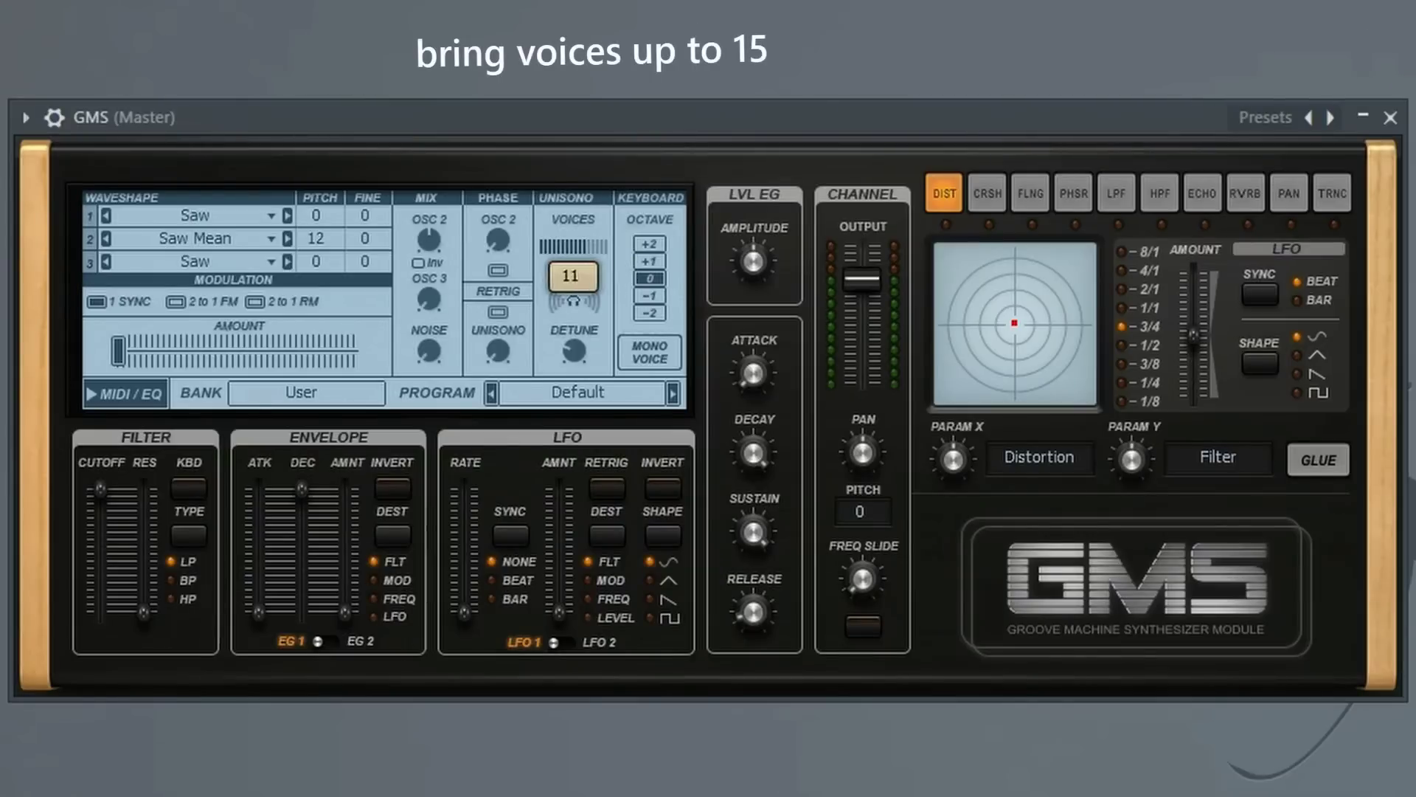
pyautogui.moveTo(577, 247); pyautogui.dragTo(577, 246)
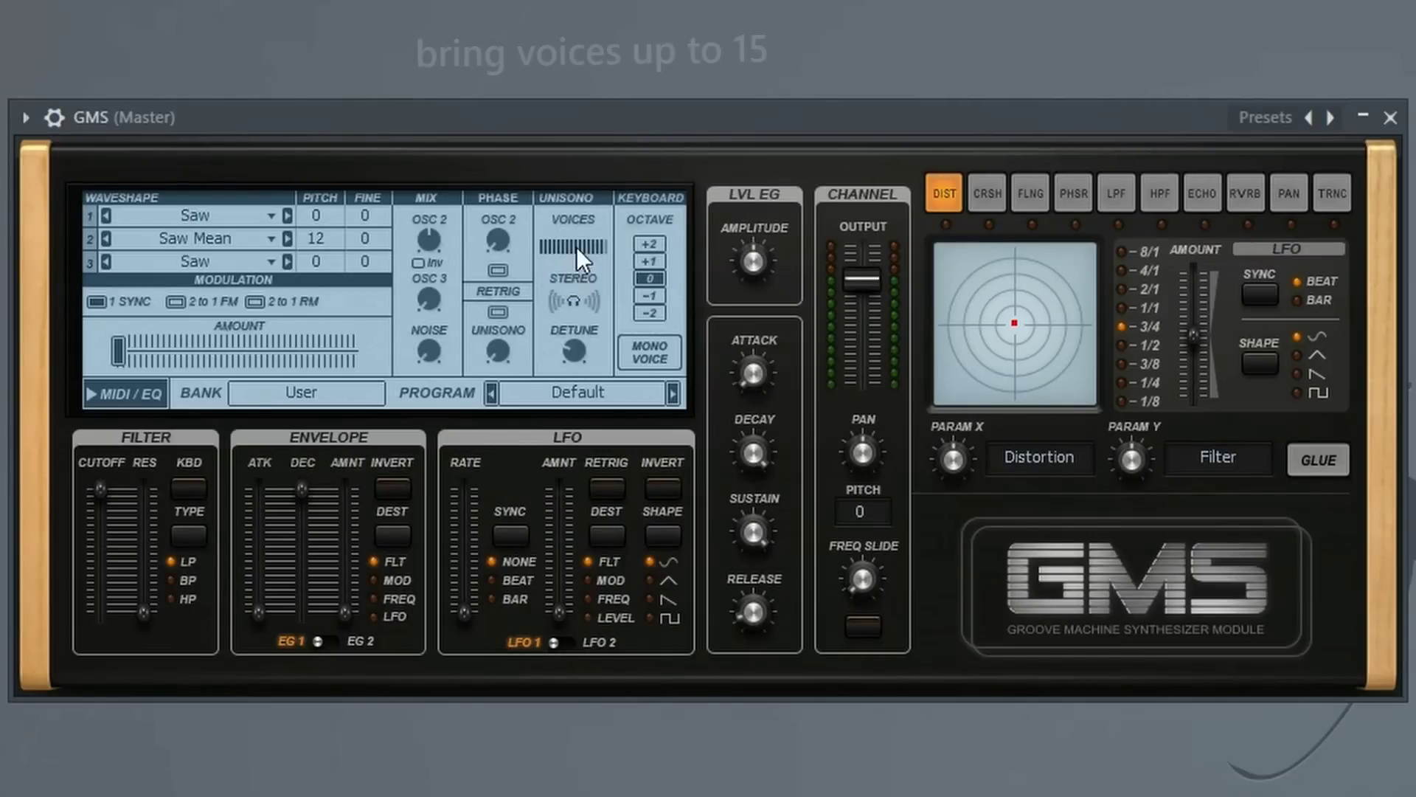
pyautogui.moveTo(574, 349); pyautogui.dragTo(574, 341)
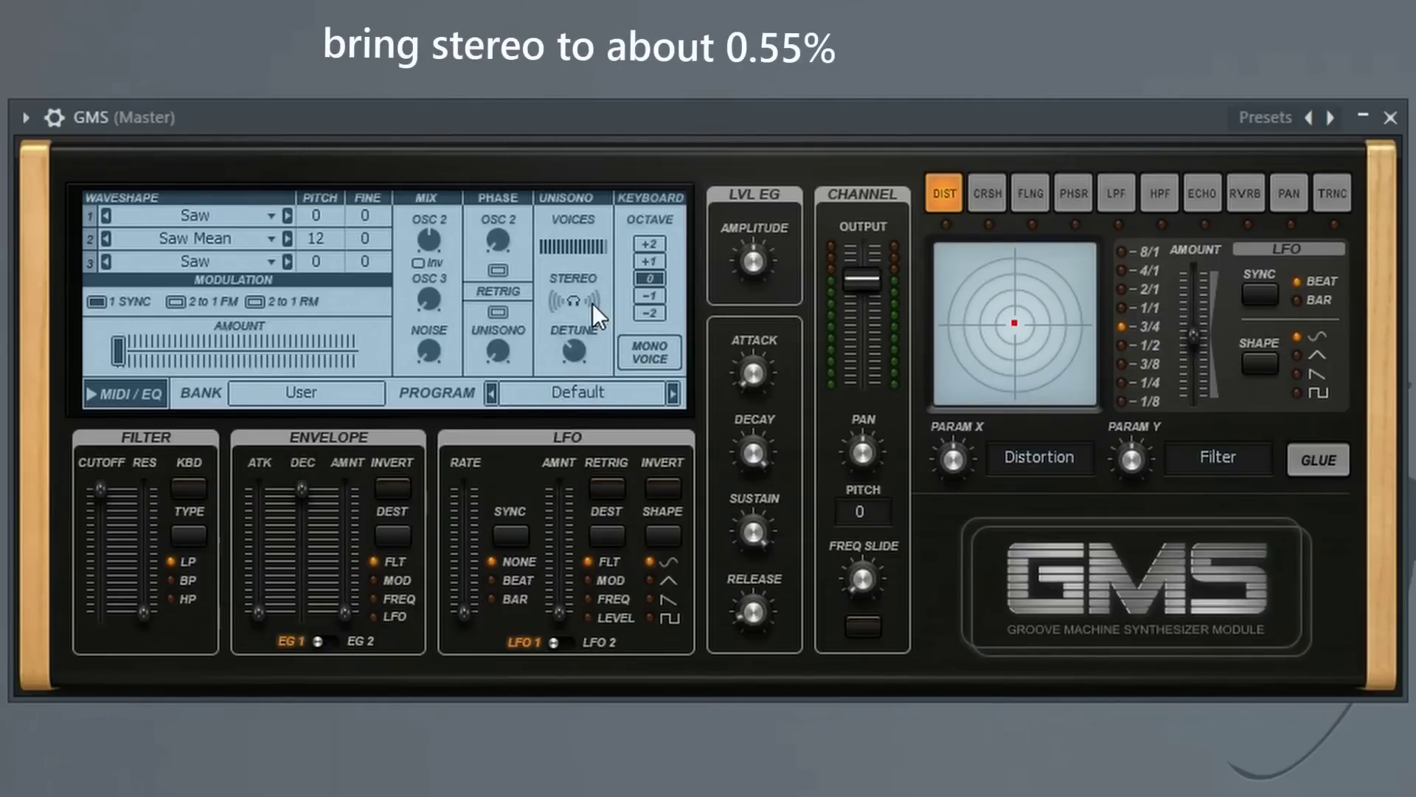
pyautogui.moveTo(591, 303); pyautogui.dragTo(592, 295)
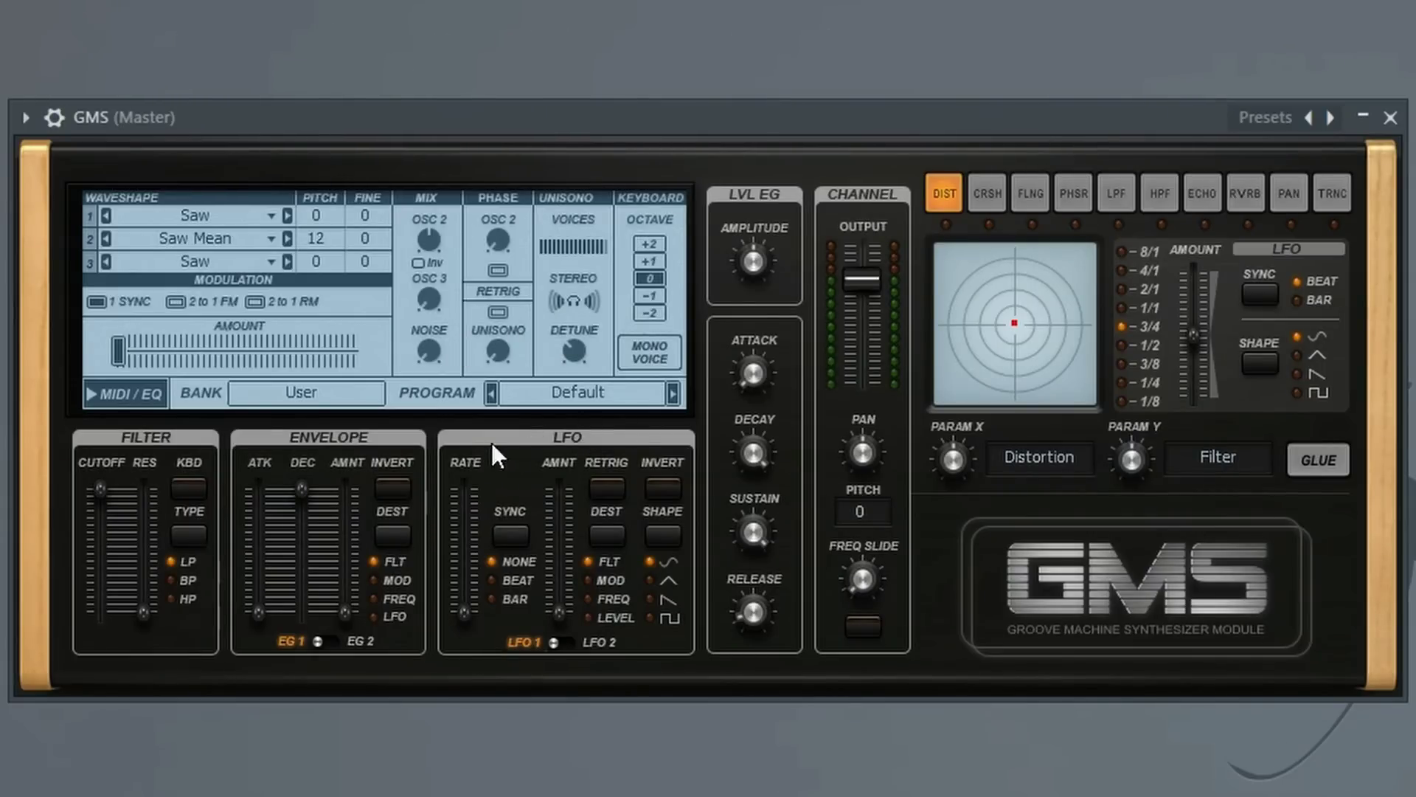
# - Set the LFO rate to 1/2, nudge its amount up, and lower the filter cutoff
pyautogui.moveTo(464, 611); pyautogui.dragTo(465, 583)
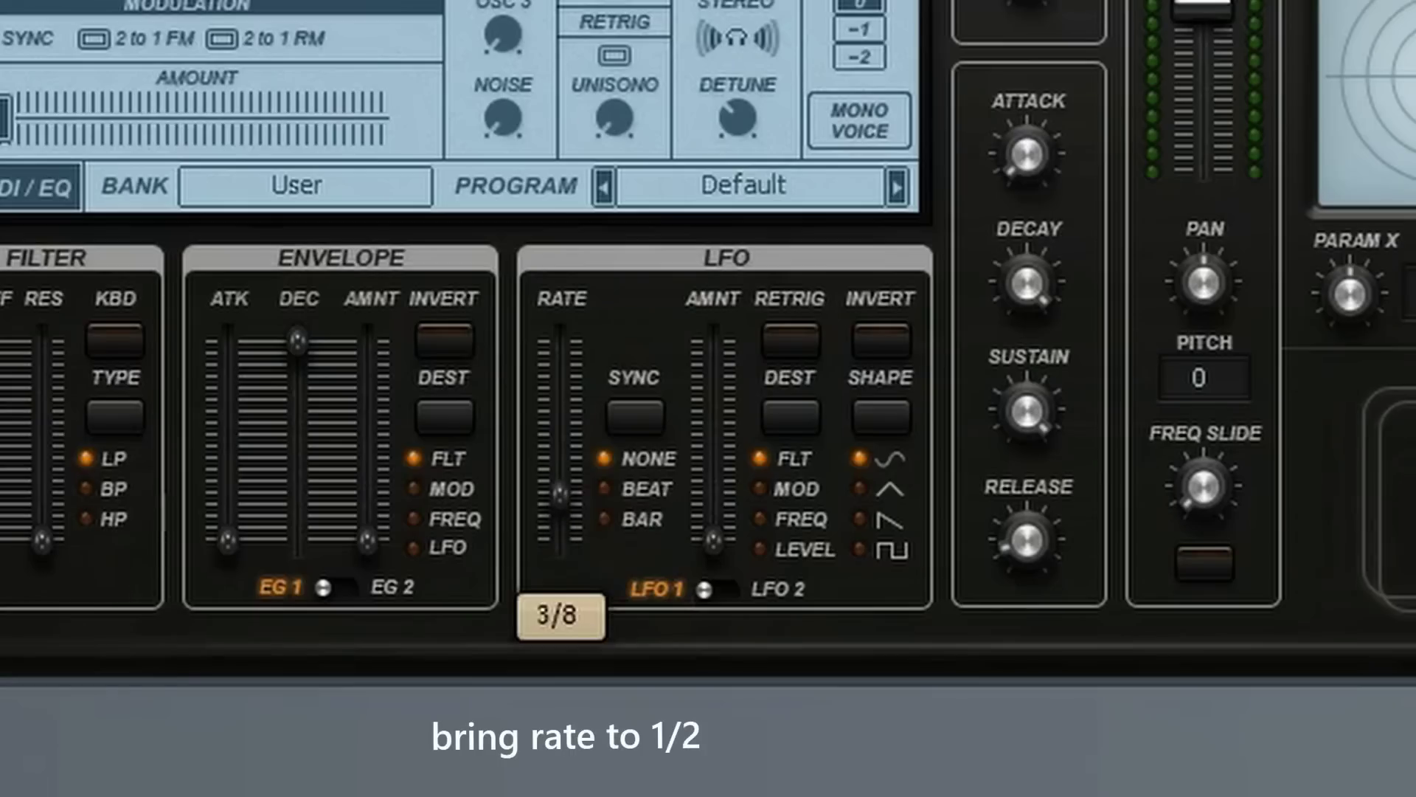
pyautogui.moveTo(561, 462); pyautogui.dragTo(561, 463)
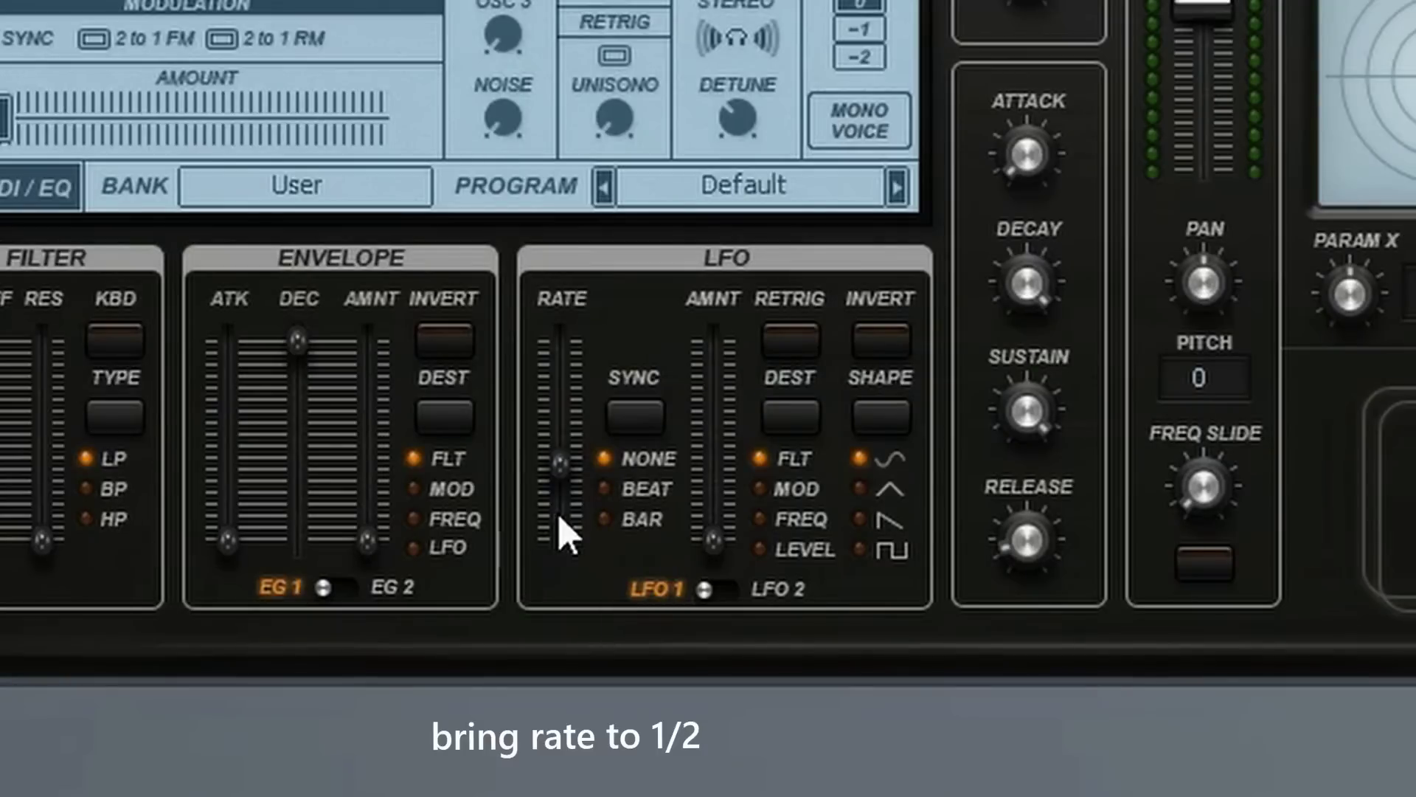
pyautogui.moveTo(717, 533); pyautogui.dragTo(714, 388)
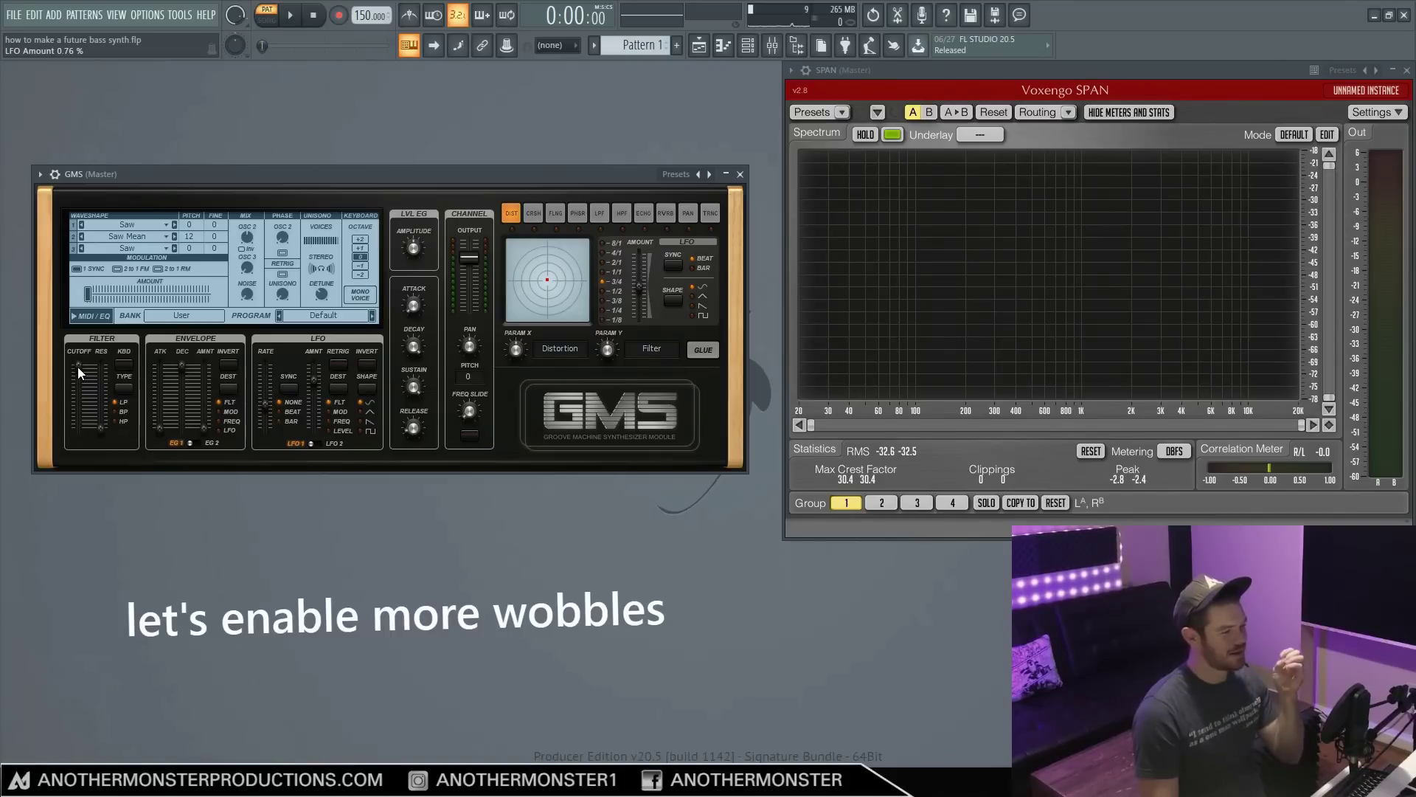
pyautogui.moveTo(78, 366); pyautogui.dragTo(78, 369)
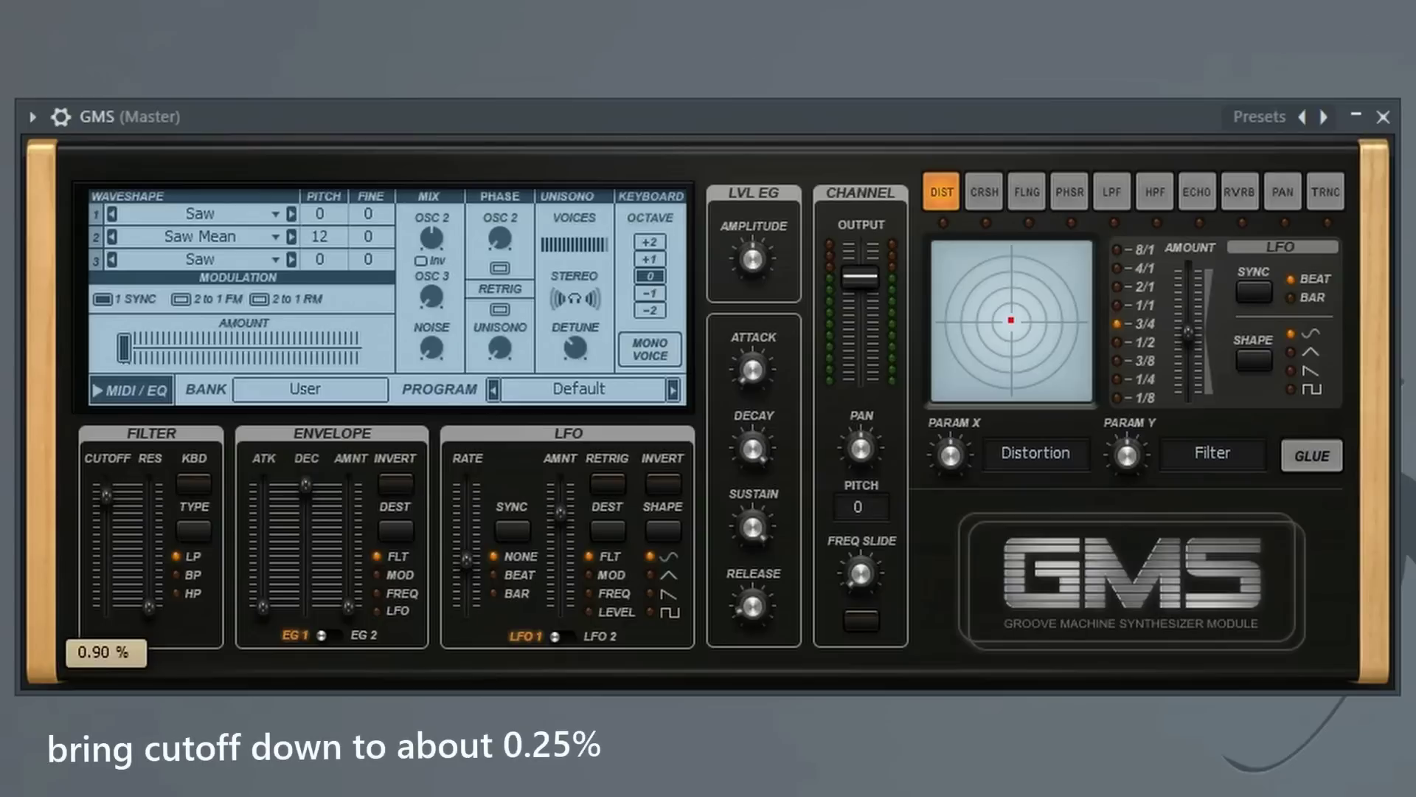
pyautogui.moveTo(107, 531)
pyautogui.mouseDown()
pyautogui.moveTo(99, 565)
pyautogui.moveTo(104, 534)
pyautogui.mouseUp()
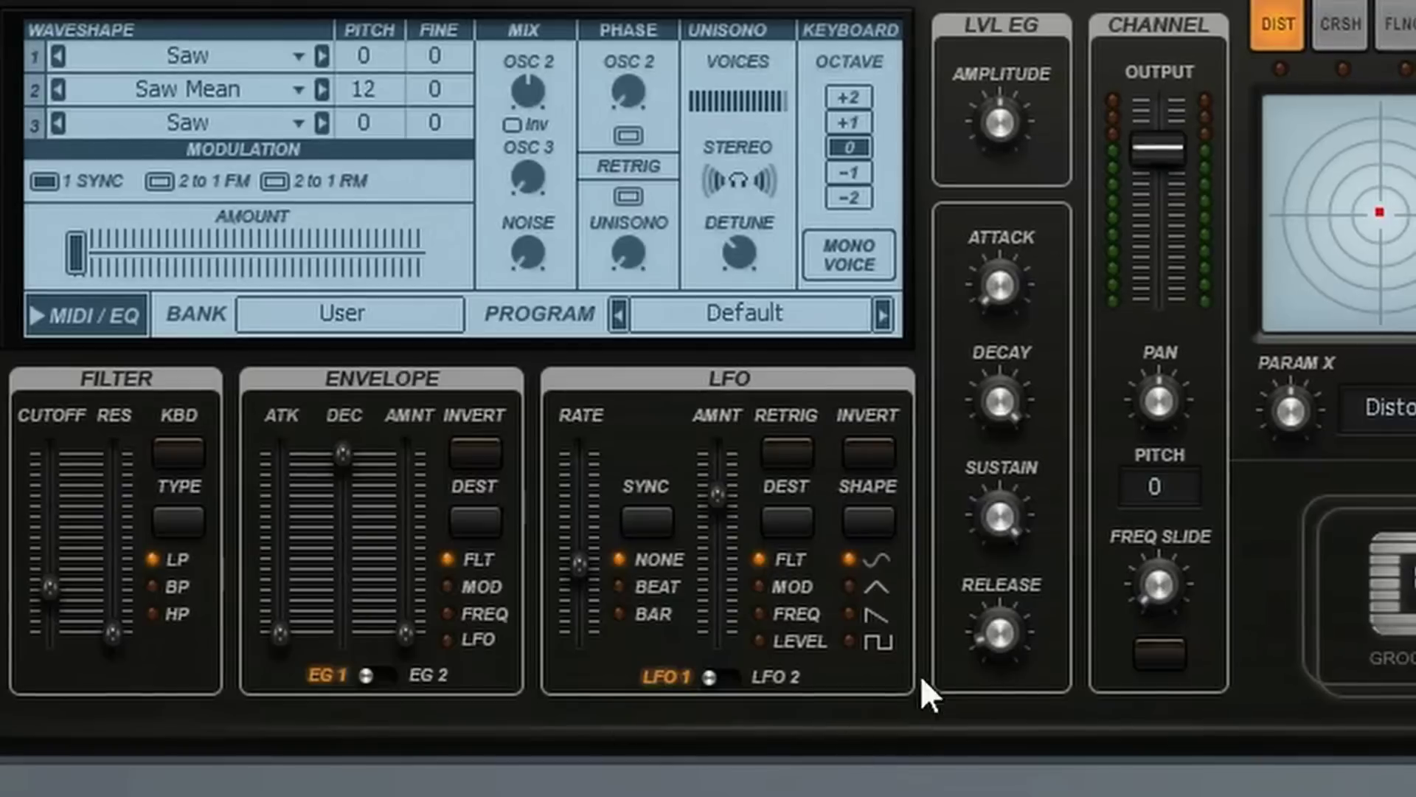
# - Sweep the LFO amount to maximum and back, settling near 0.73 % with rate at 1/2
pyautogui.moveTo(560, 514); pyautogui.dragTo(560, 519)
pyautogui.moveTo(716, 501); pyautogui.dragTo(716, 466)
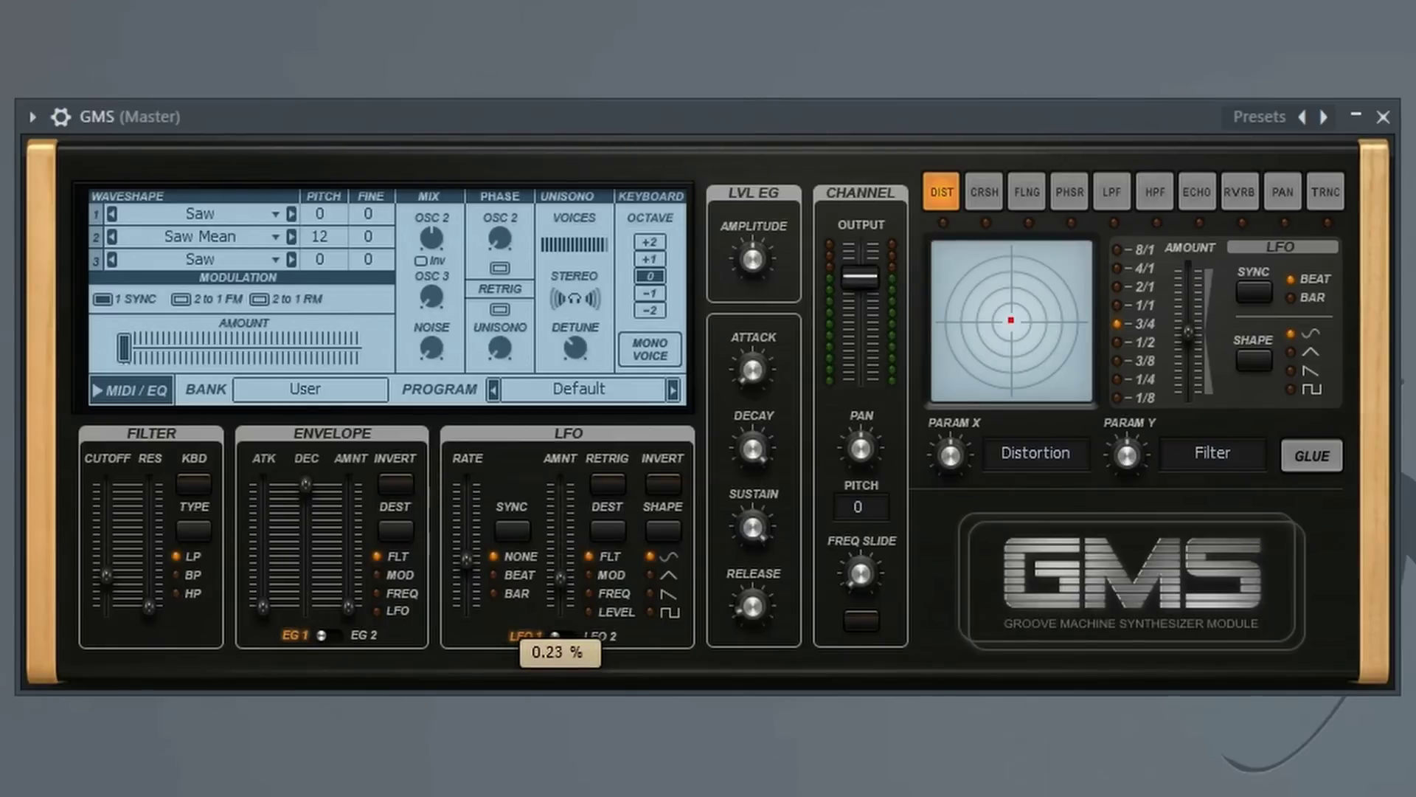
pyautogui.moveTo(560, 541); pyautogui.dragTo(560, 567)
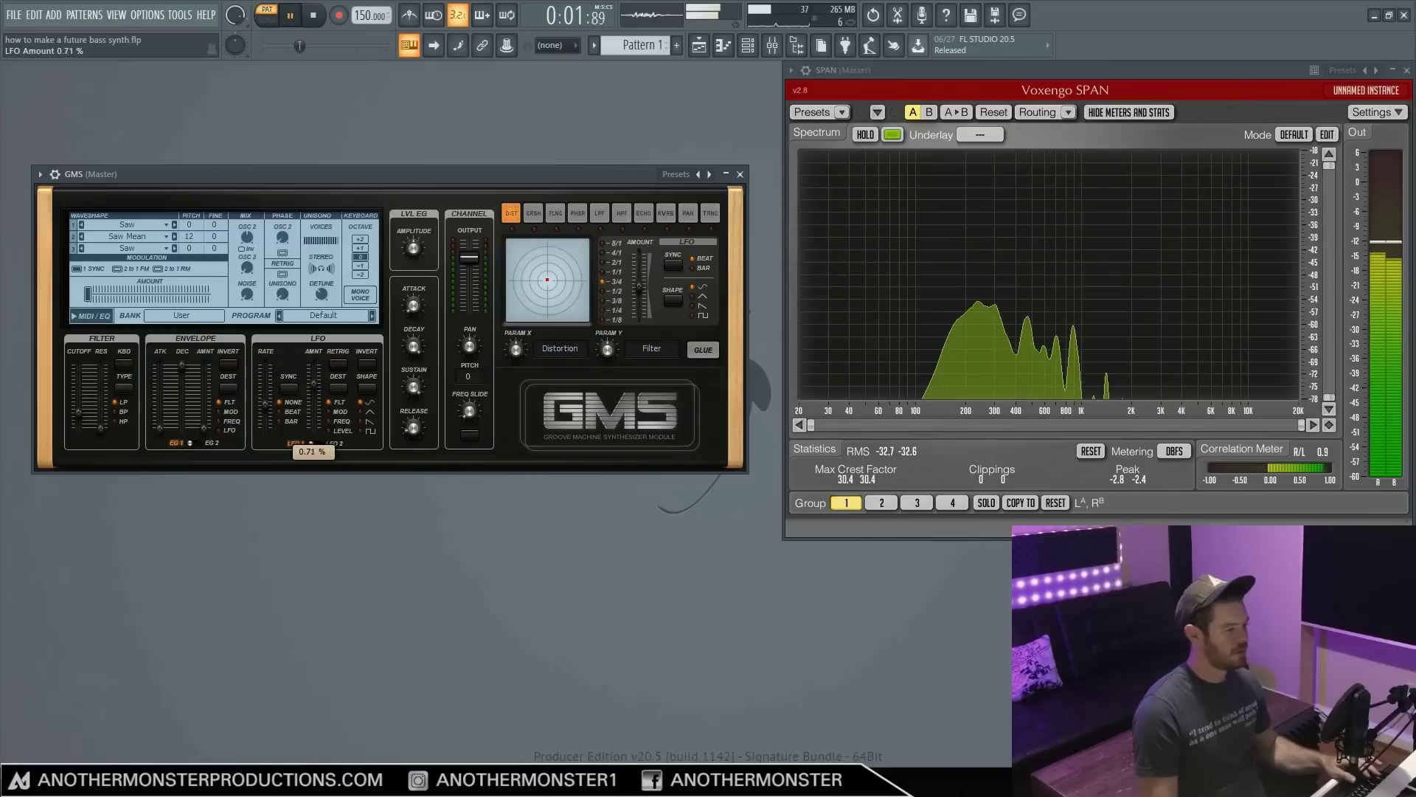
pyautogui.moveTo(313, 408); pyautogui.dragTo(264, 403)
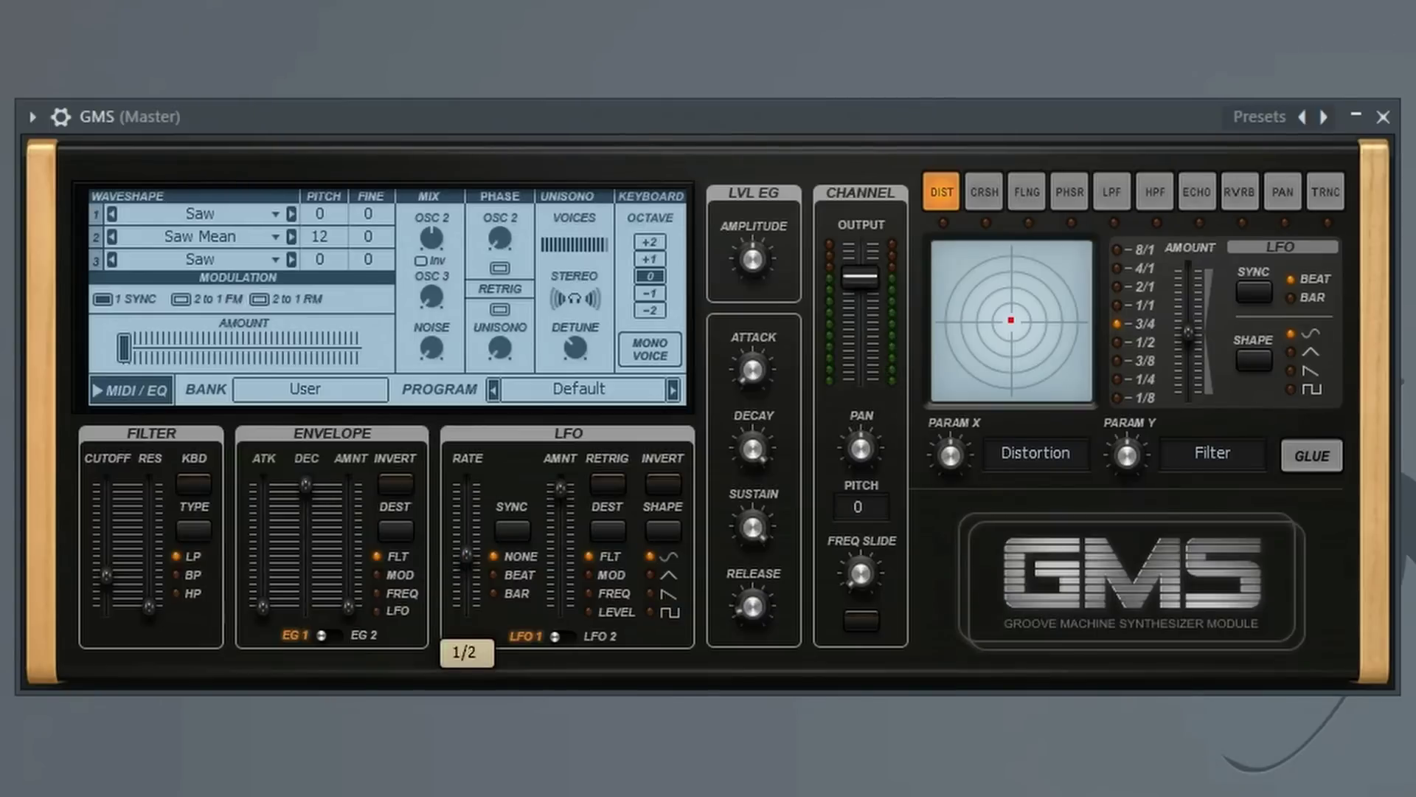
pyautogui.moveTo(466, 554); pyautogui.dragTo(468, 556)
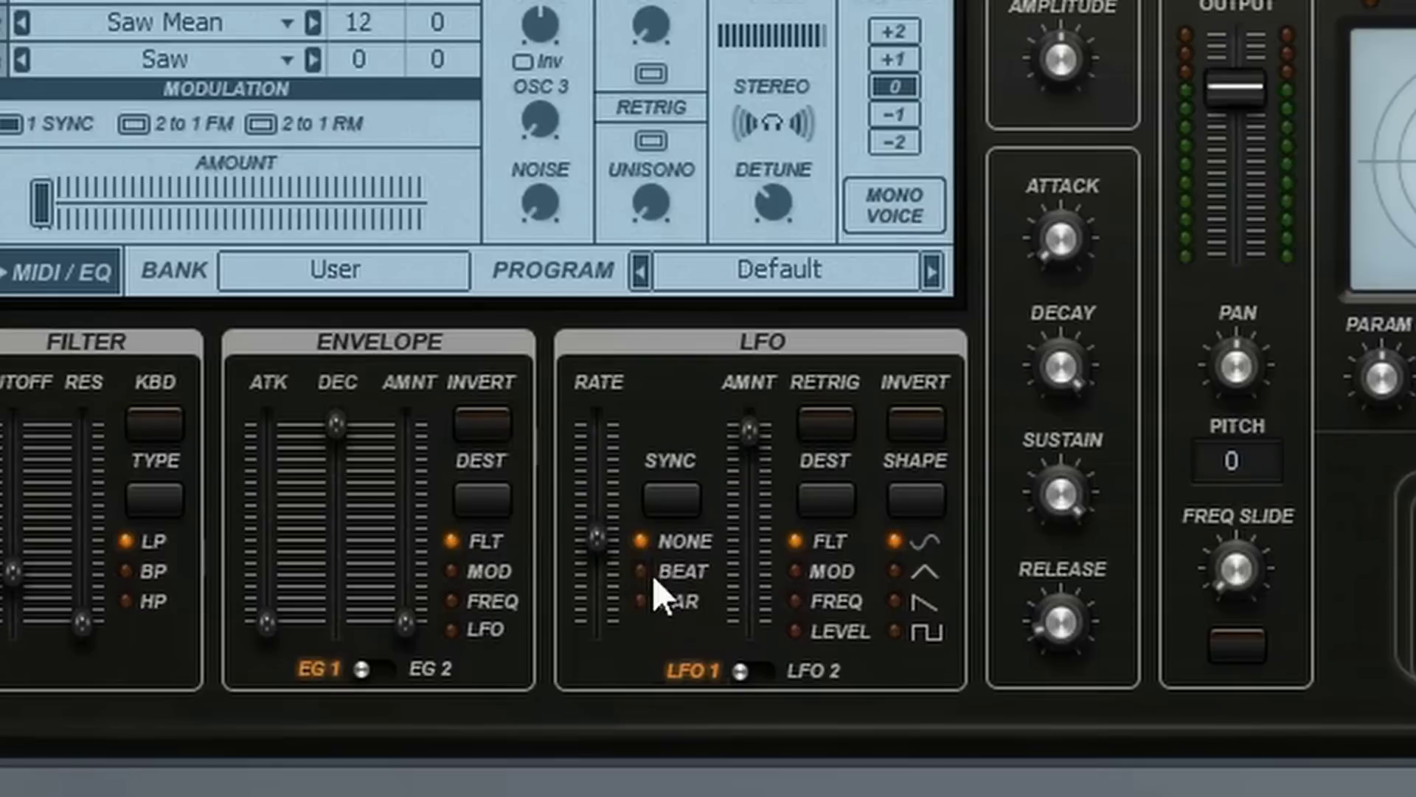
# - Sync LFO 1 to the song tempo and cut its amount to about half
pyautogui.click(541, 575)
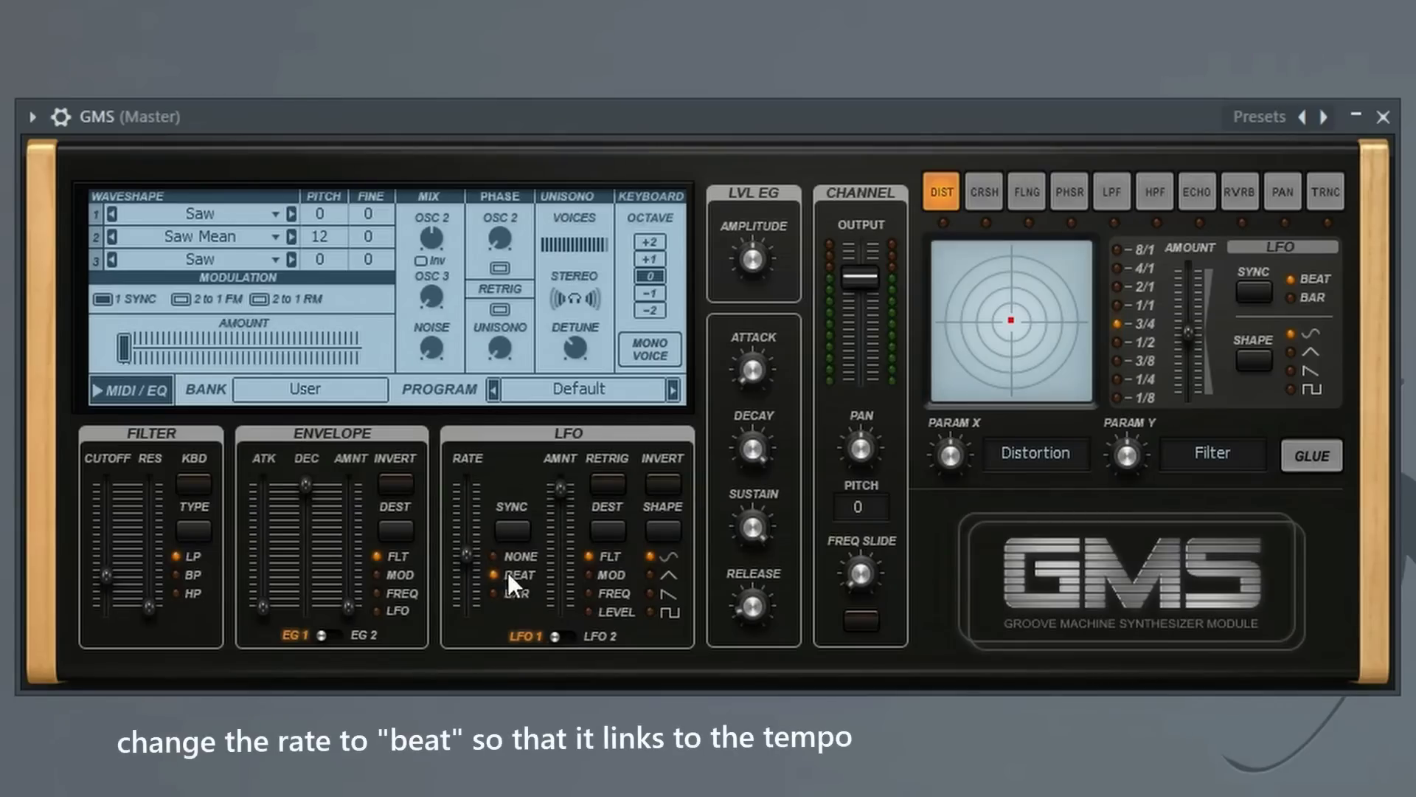
pyautogui.moveTo(561, 487); pyautogui.dragTo(561, 534)
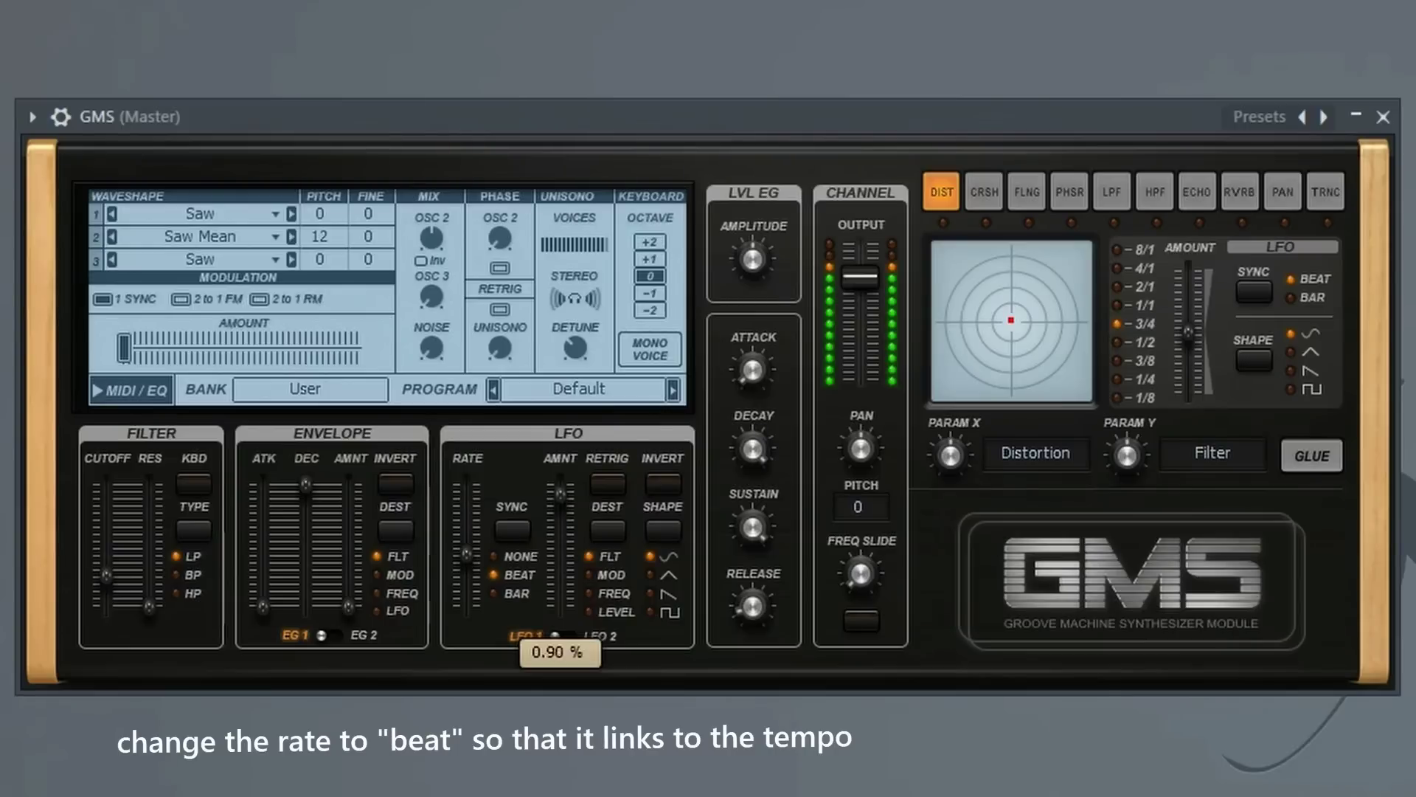
pyautogui.moveTo(561, 493); pyautogui.dragTo(561, 508)
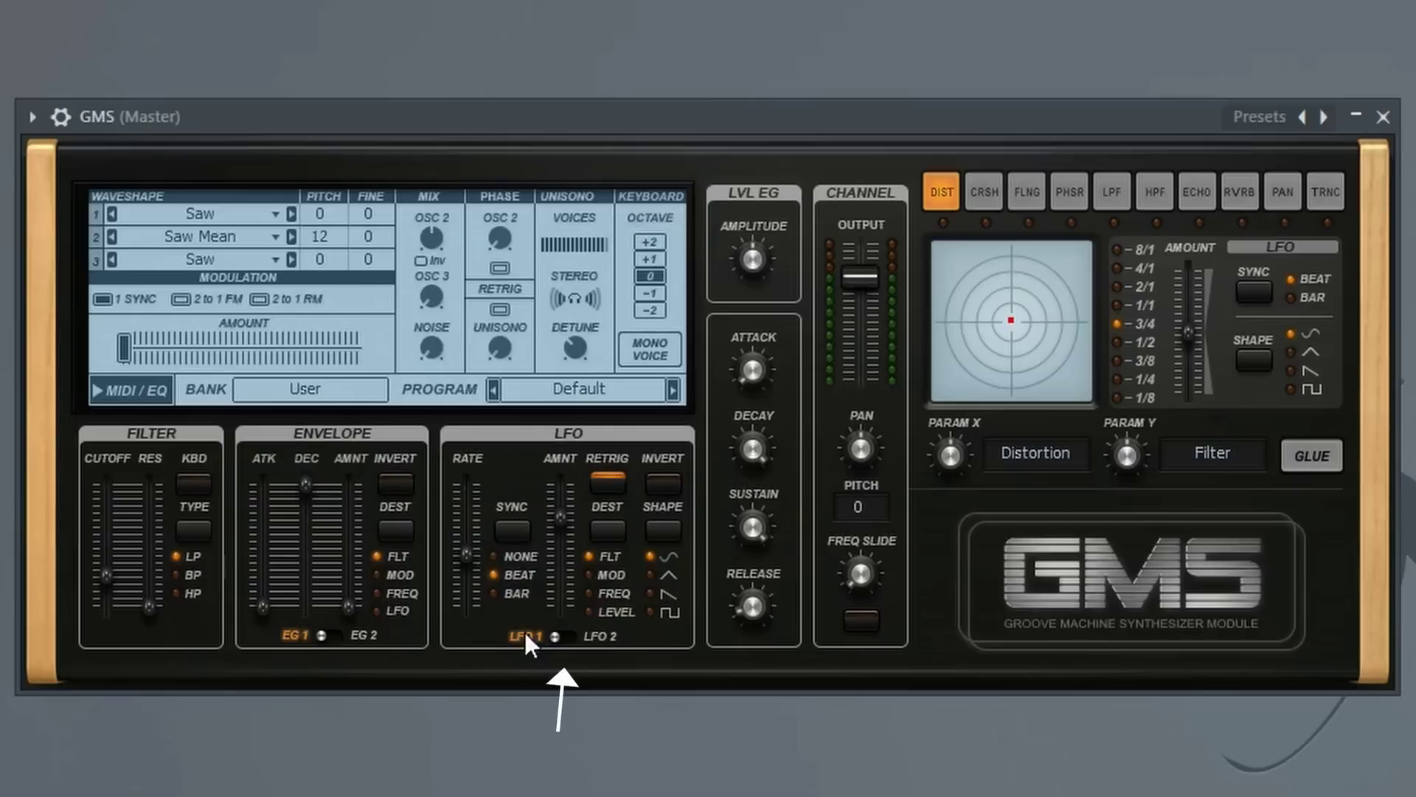
# - Give LFO 2 a beat-synced 1/2 rate, maximum amount, retrigger on, and Level as destination
pyautogui.click(573, 635)
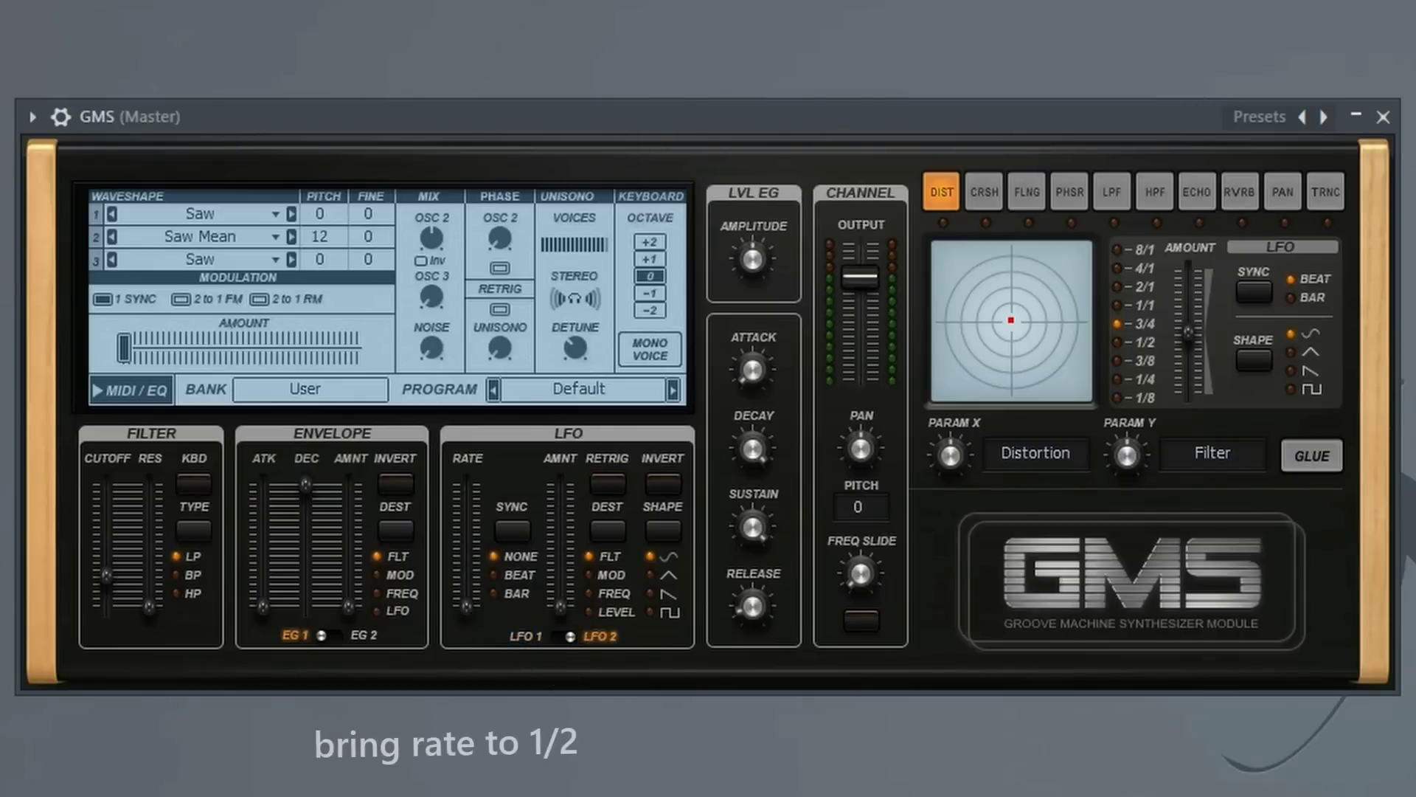
pyautogui.moveTo(466, 555); pyautogui.dragTo(466, 564)
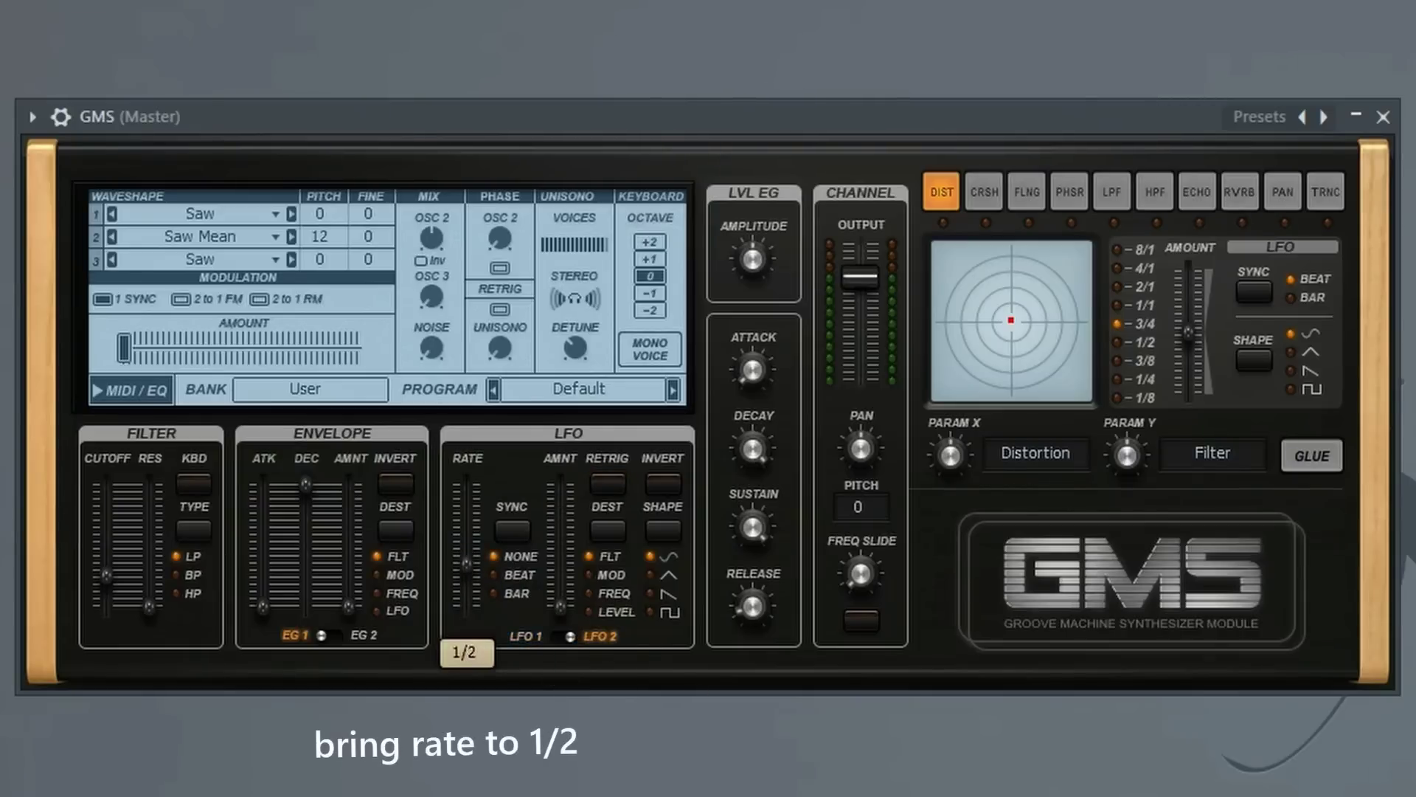
pyautogui.click(492, 574)
pyautogui.moveTo(560, 606); pyautogui.dragTo(561, 563)
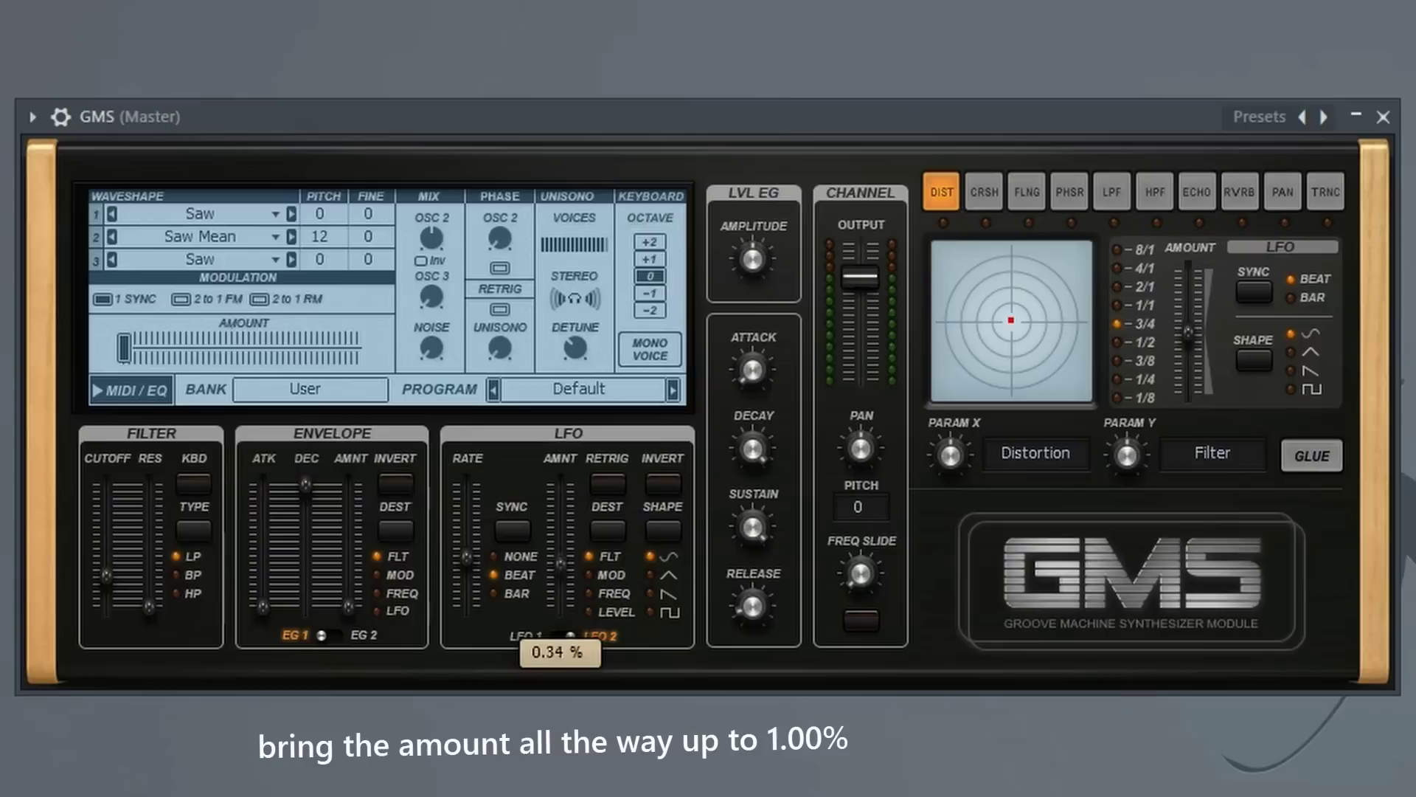
pyautogui.moveTo(560, 501); pyautogui.dragTo(560, 483)
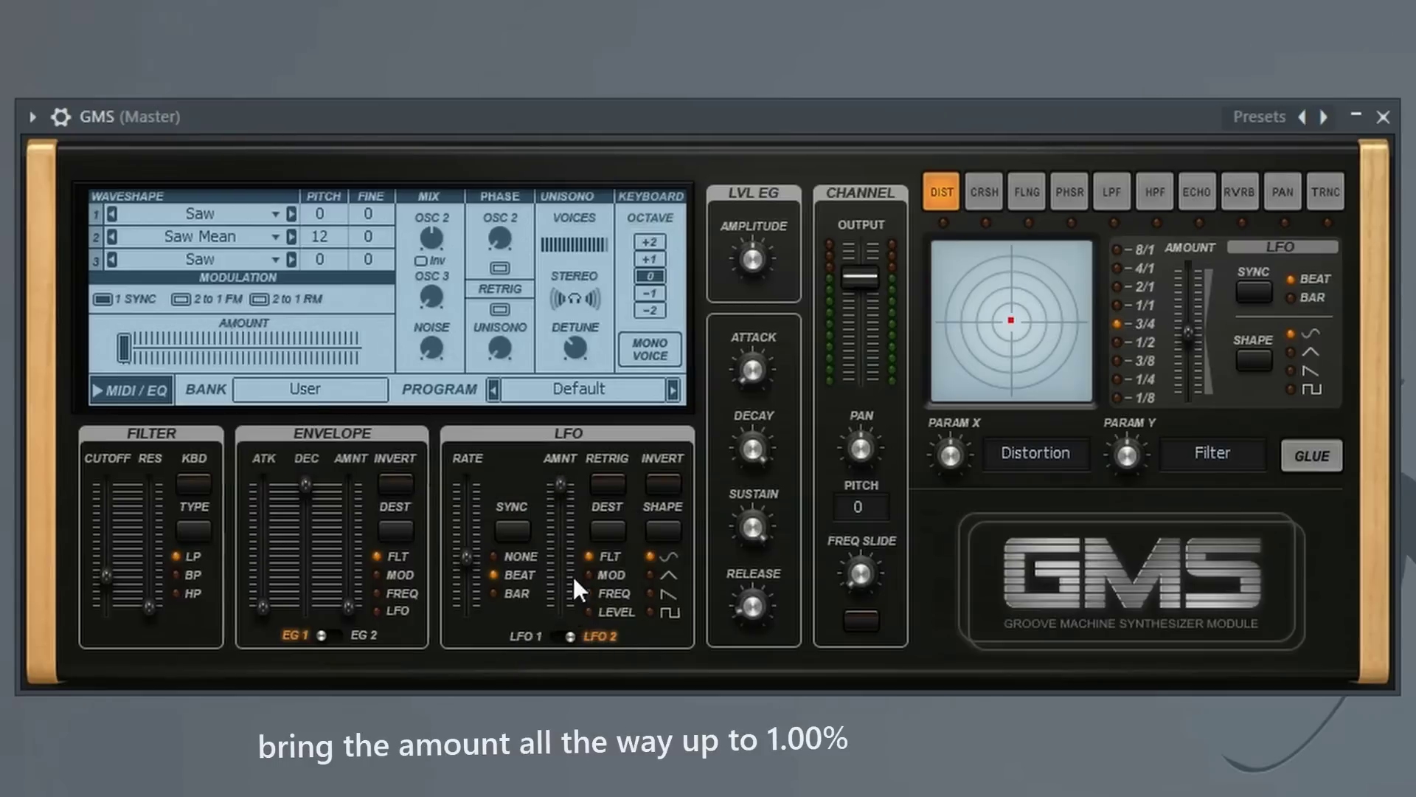
pyautogui.click(606, 484)
pyautogui.click(589, 612)
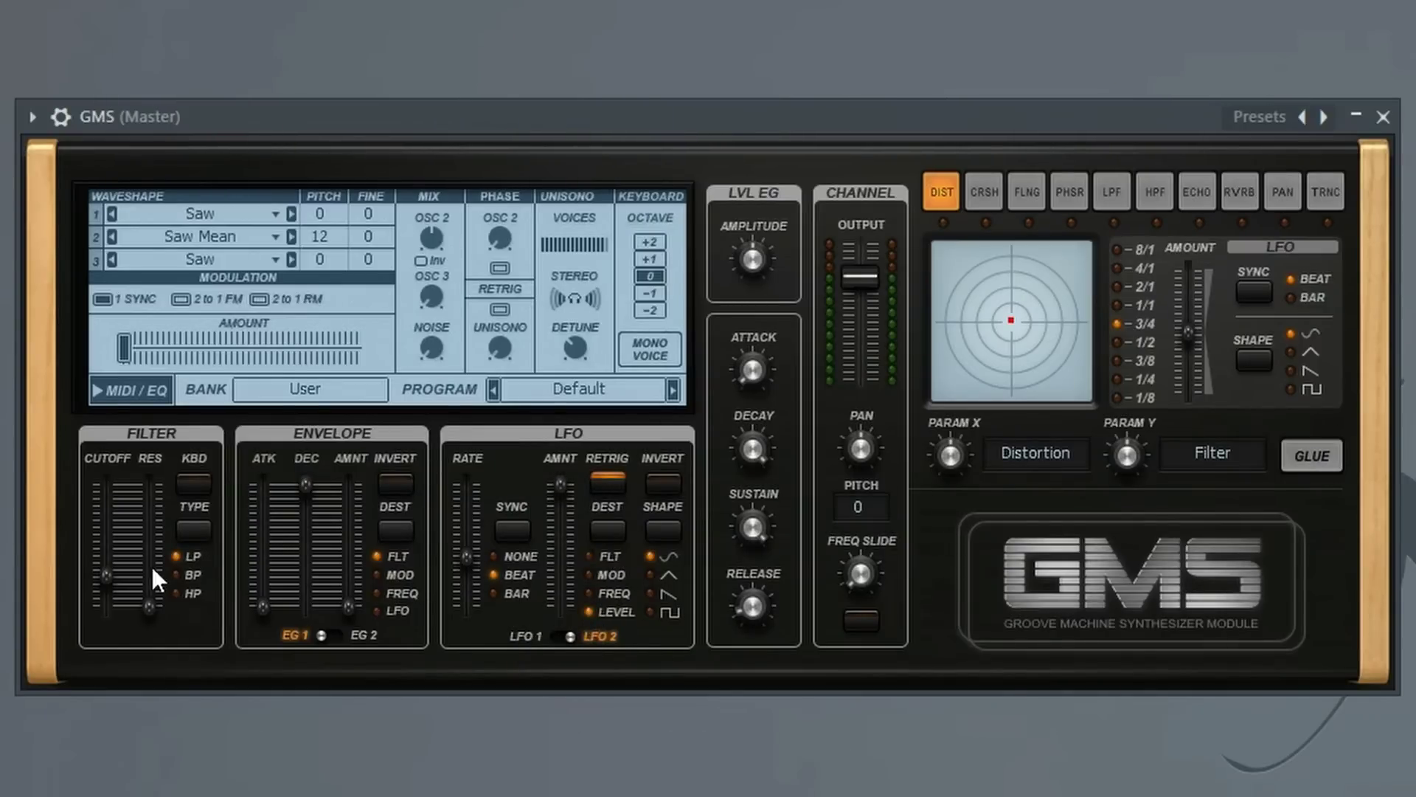
# - Retune LFO 1's amount by ear, ending at 0.56 %
pyautogui.click(600, 616)
pyautogui.moveTo(560, 564); pyautogui.dragTo(561, 506)
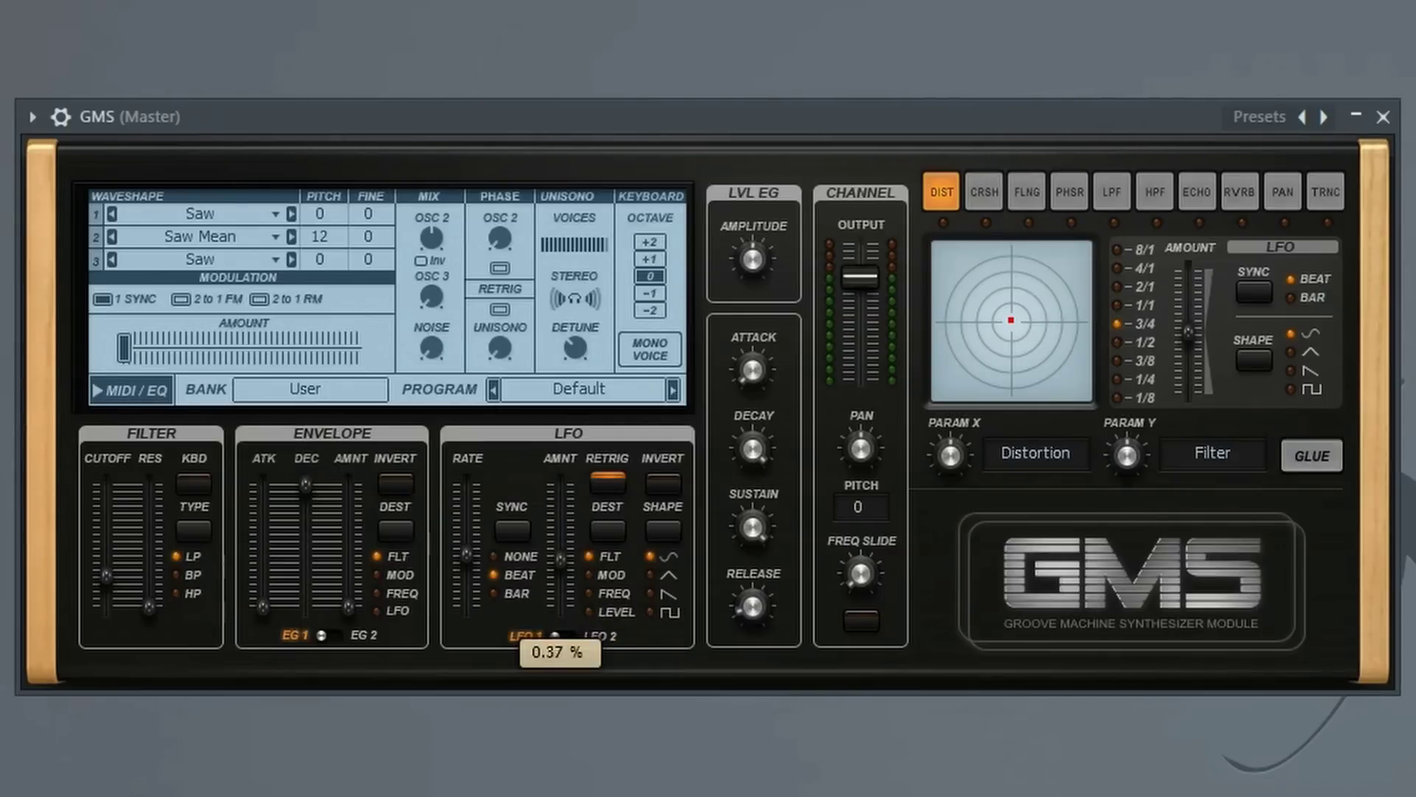
pyautogui.moveTo(655, 486); pyautogui.dragTo(683, 462)
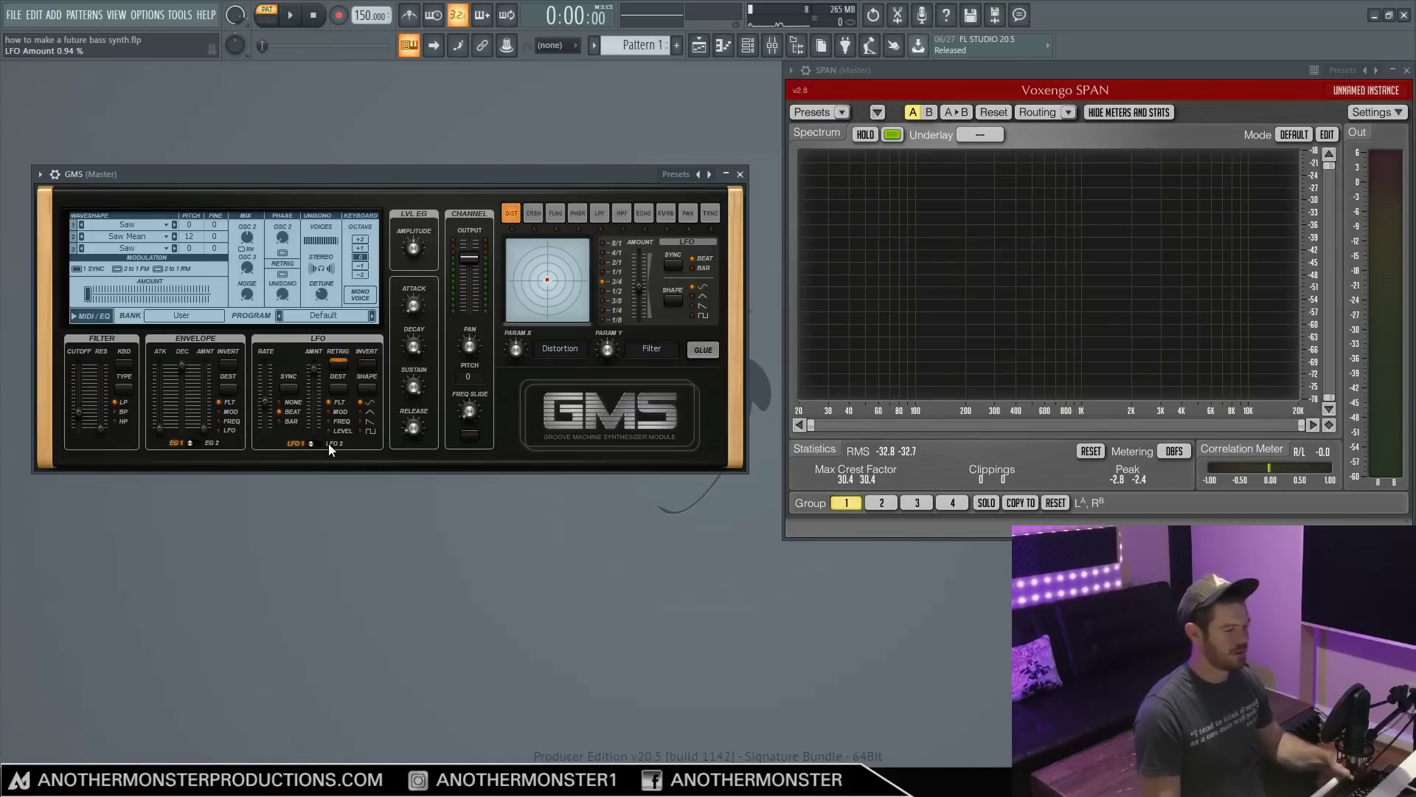
pyautogui.moveTo(318, 376); pyautogui.dragTo(318, 398)
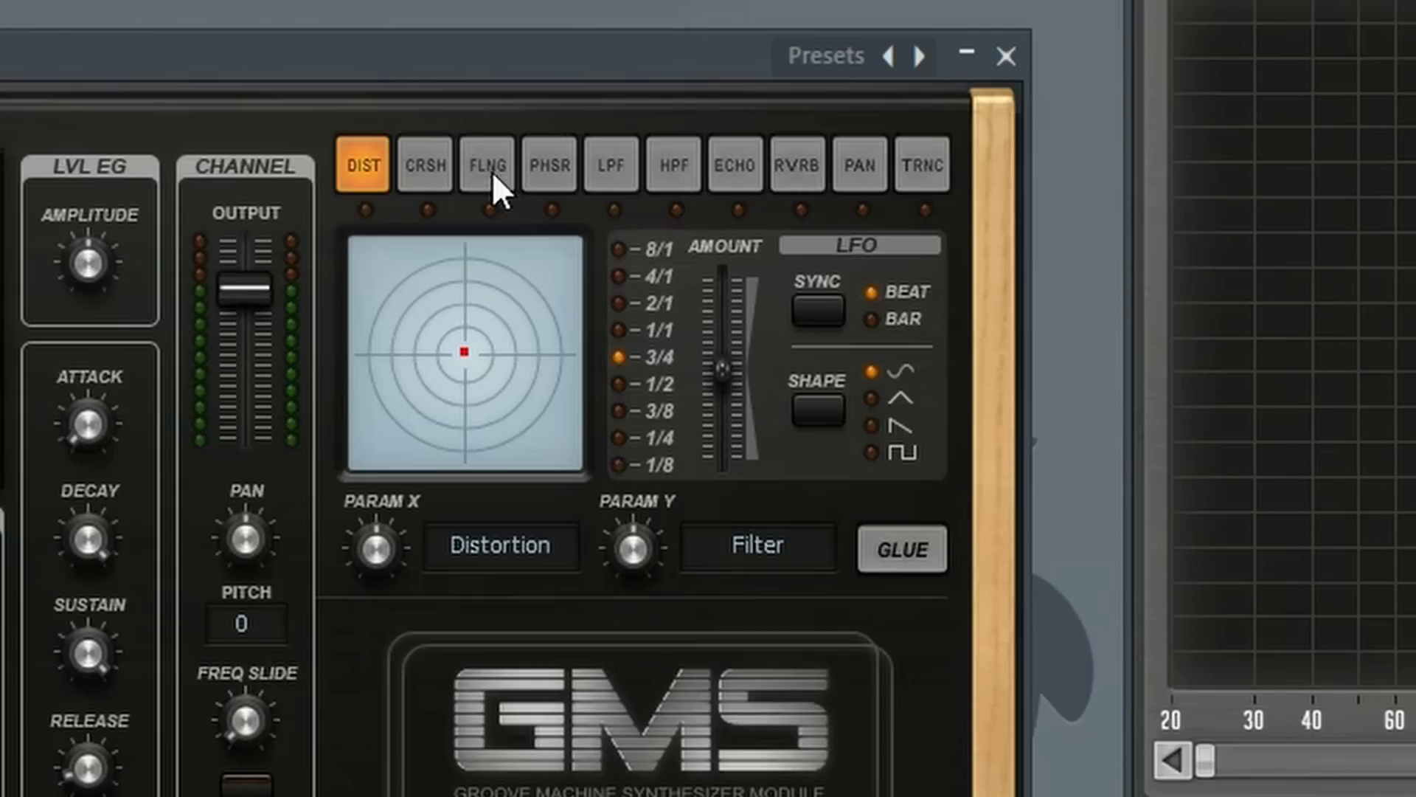
# - Enable reverb and place its XY point, then move distortion's XY point toward upper-left
pyautogui.click(810, 180)
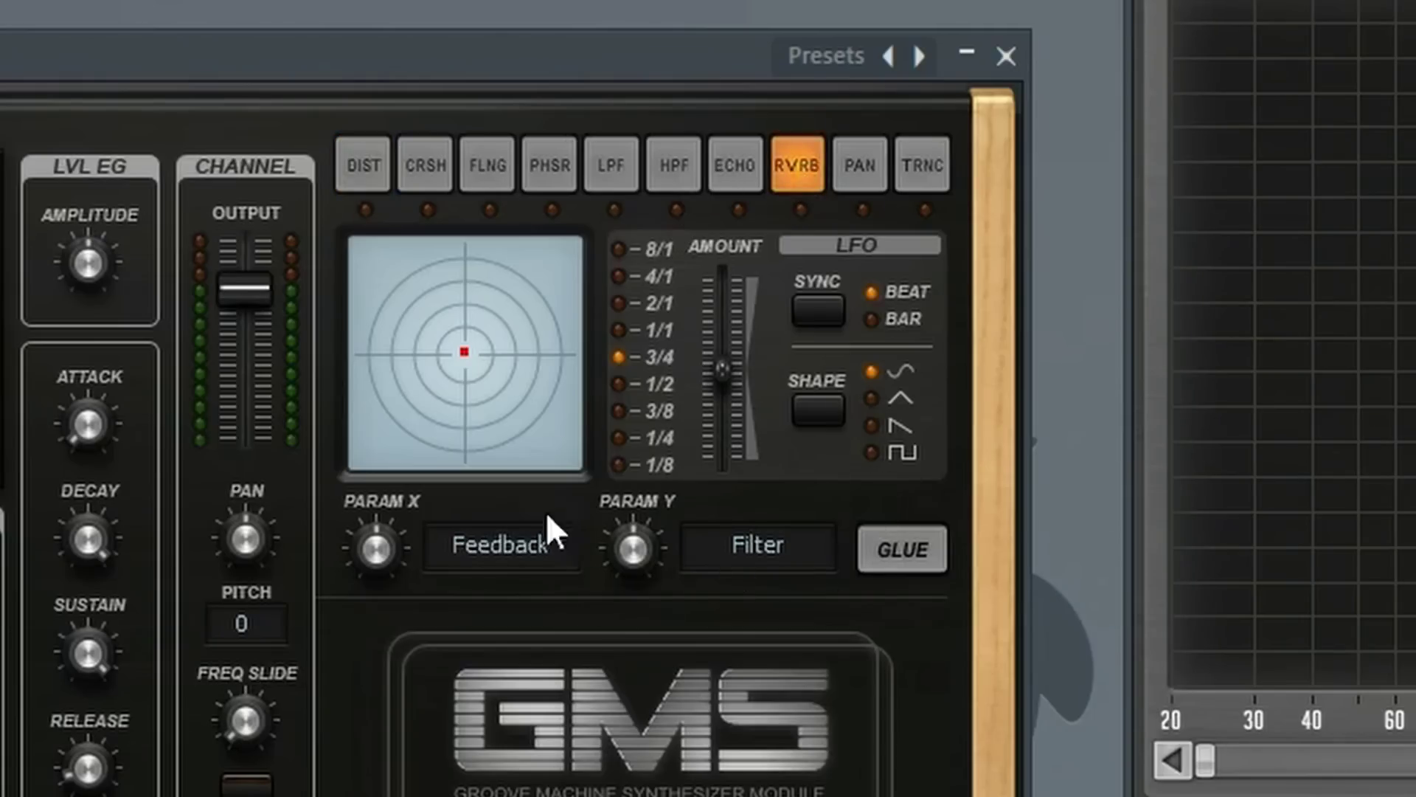
pyautogui.click(902, 550)
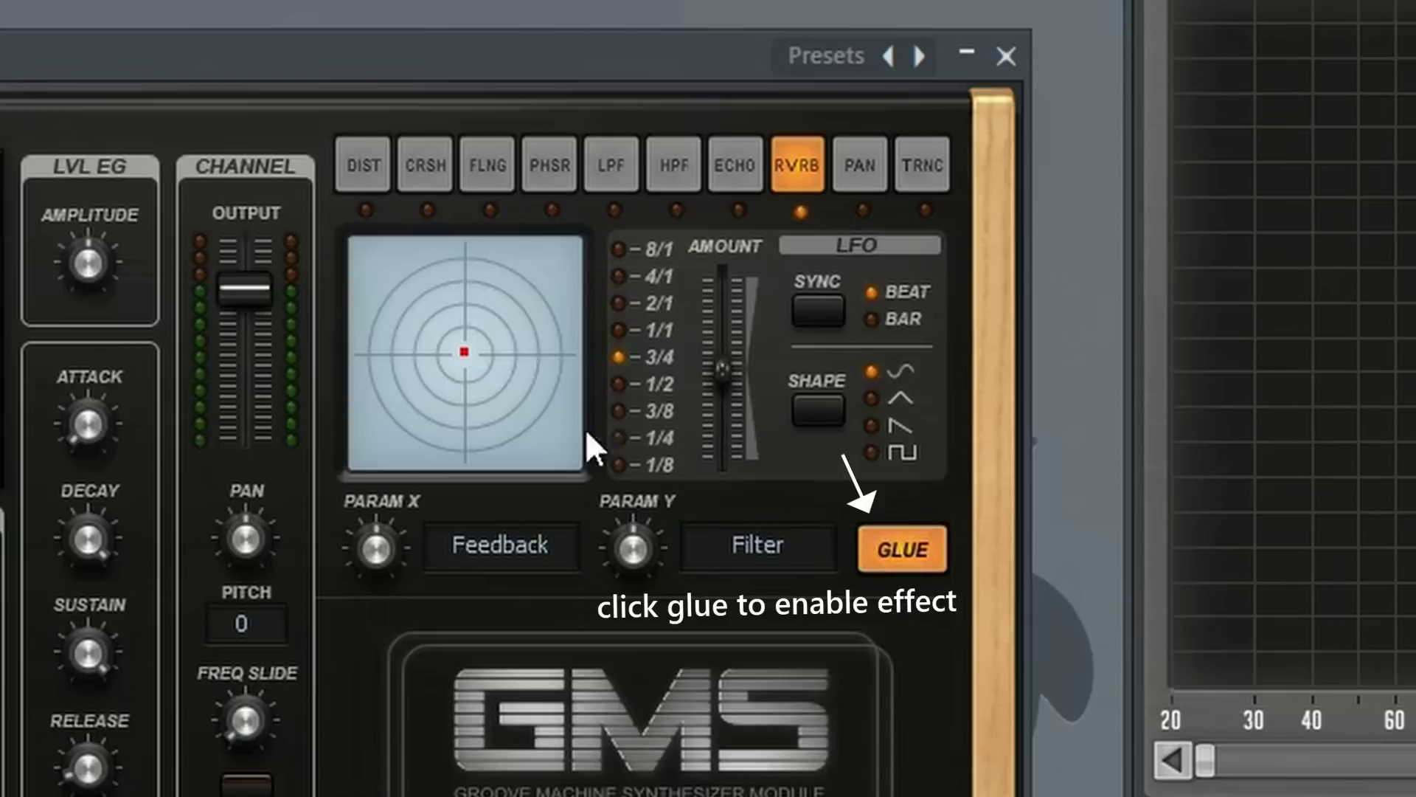
pyautogui.click(475, 311)
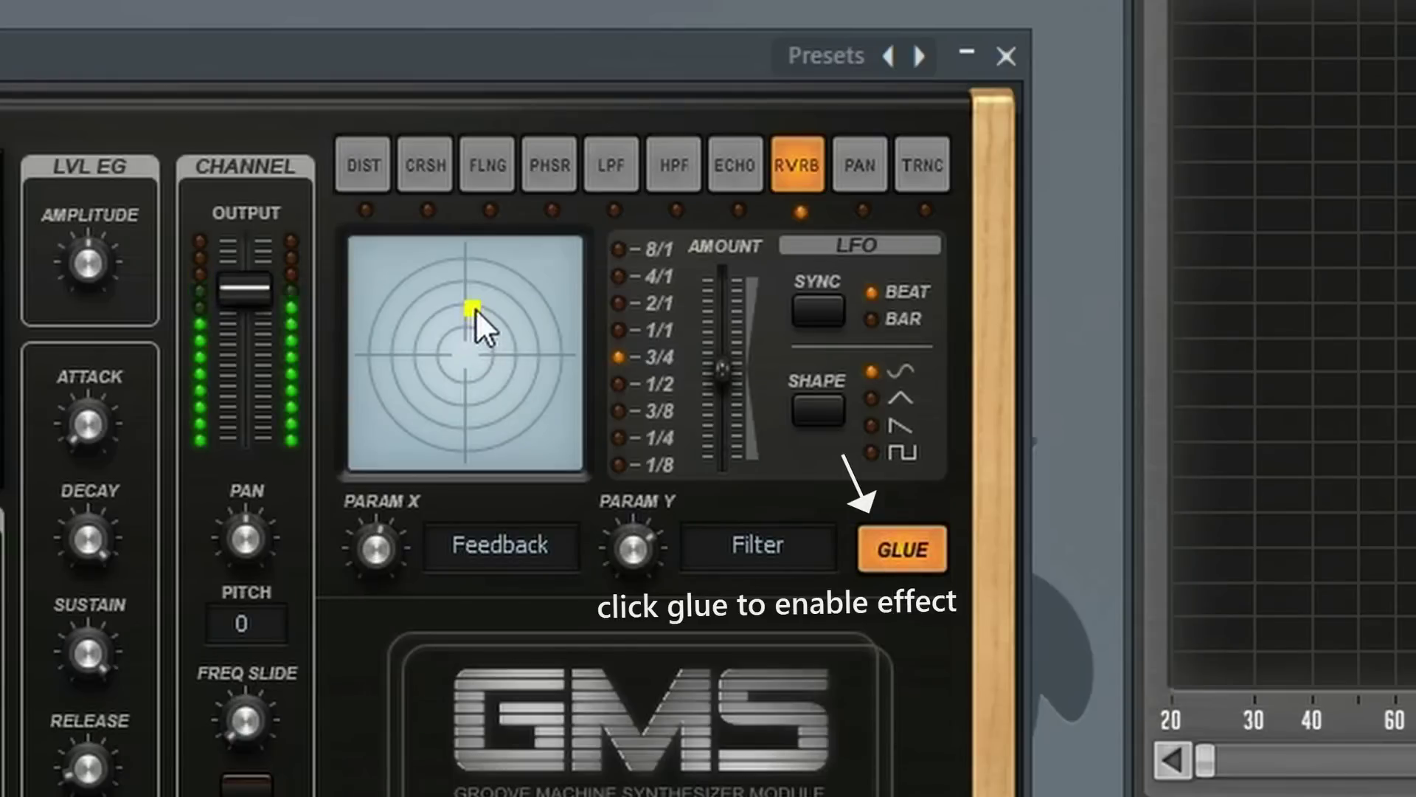
pyautogui.moveTo(475, 309); pyautogui.dragTo(475, 312)
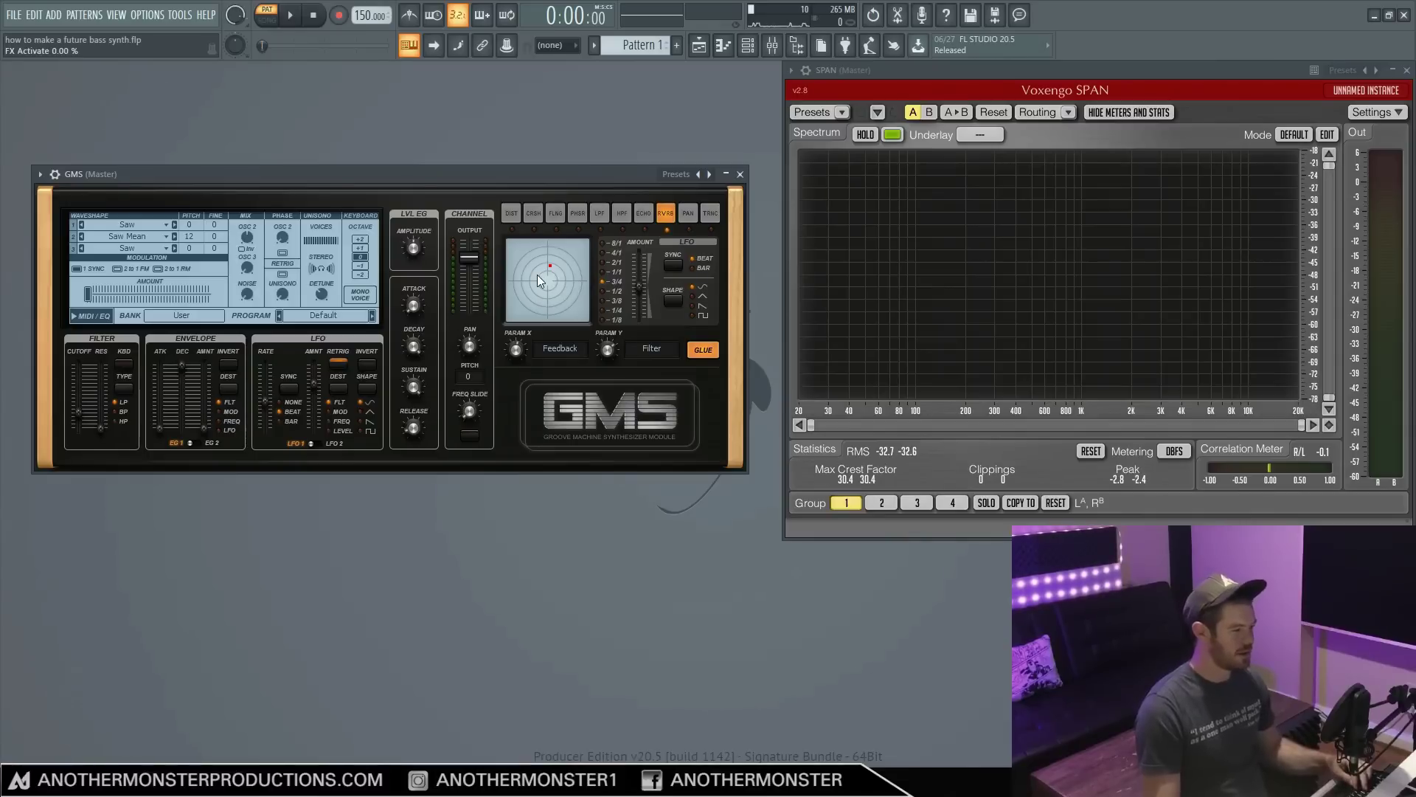
pyautogui.click(511, 213)
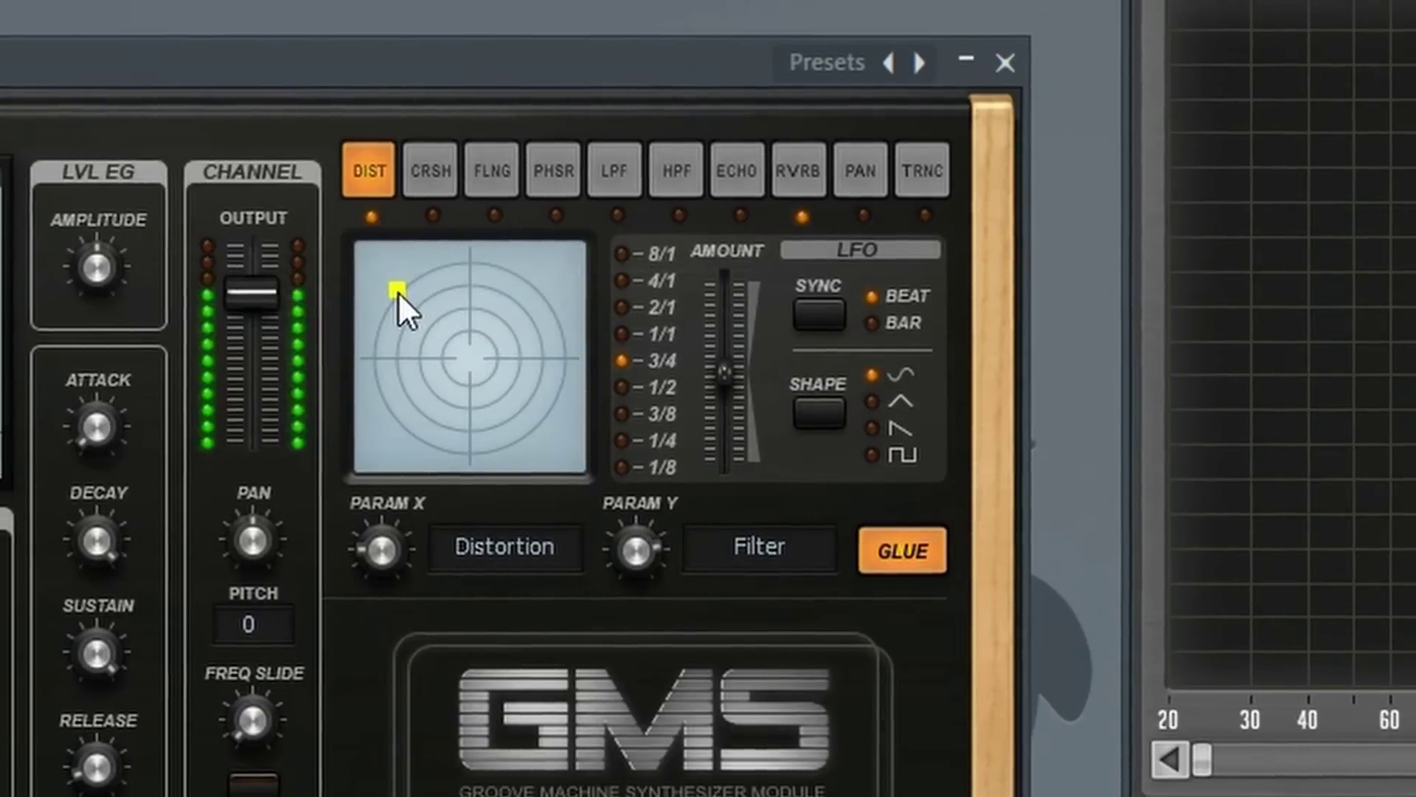
pyautogui.moveTo(398, 289); pyautogui.dragTo(481, 344)
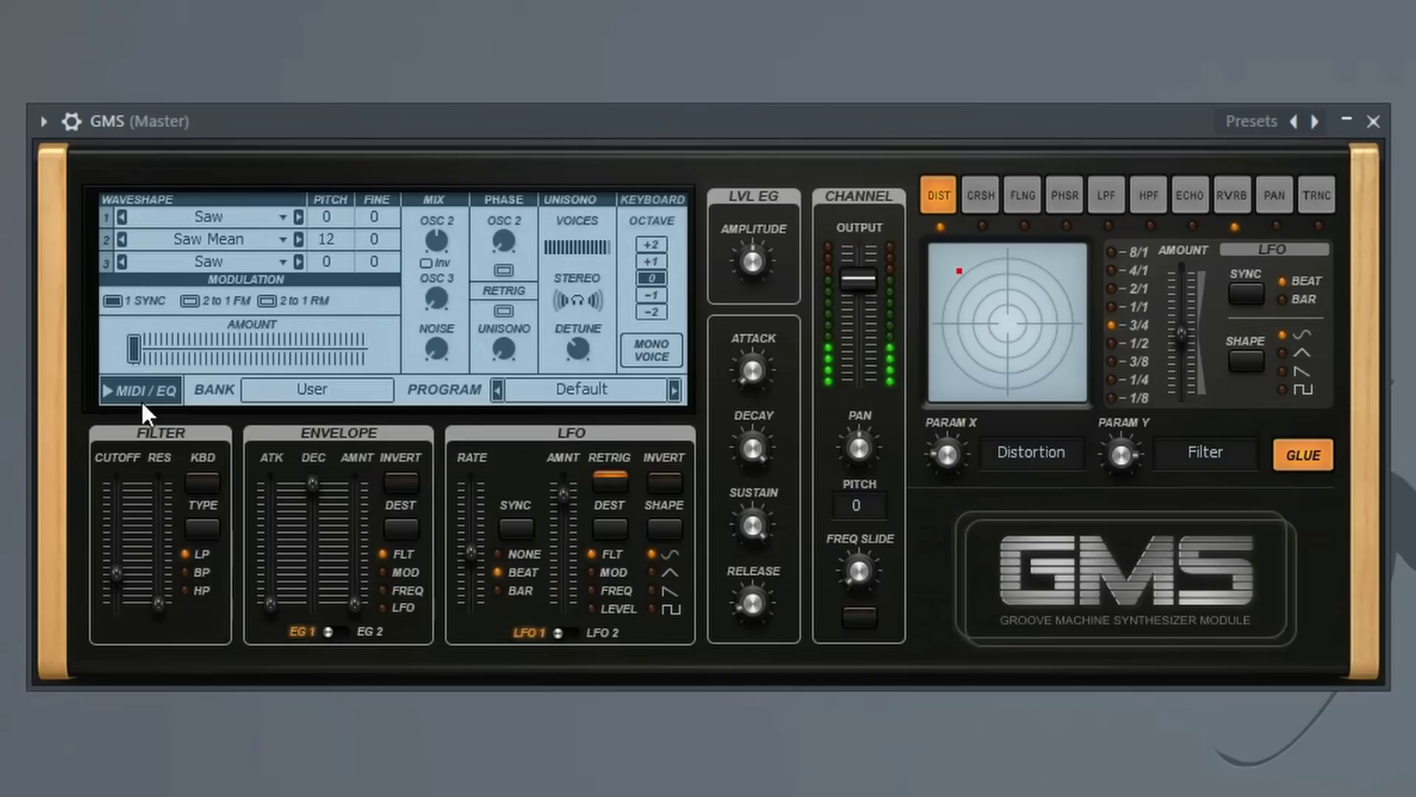
# - Set EQ low -1.08, semi 0.90, middle 1.26, treble 1.26, high 1.98 dB; amplitude -2.2 dB
pyautogui.click(139, 391)
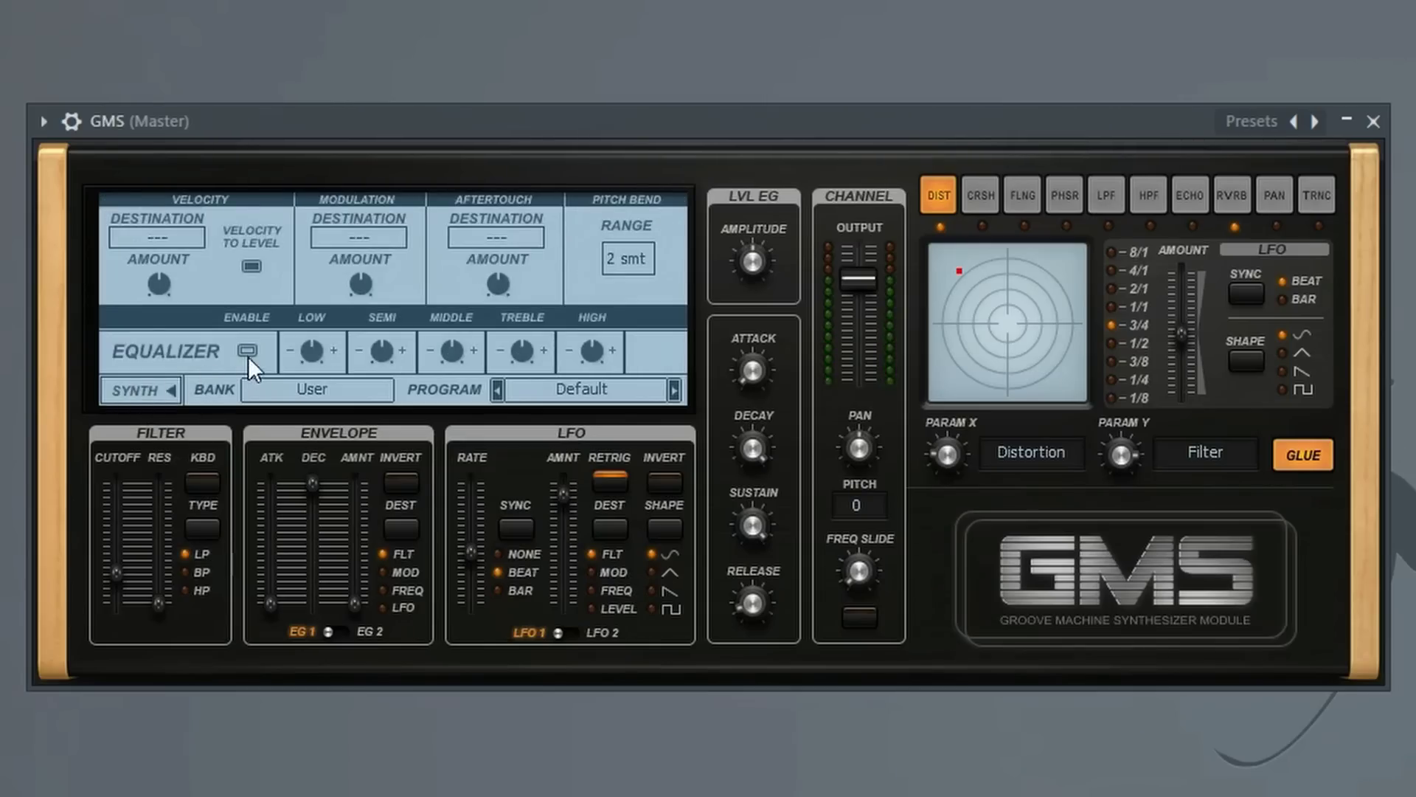
pyautogui.moveTo(332, 365); pyautogui.dragTo(332, 379)
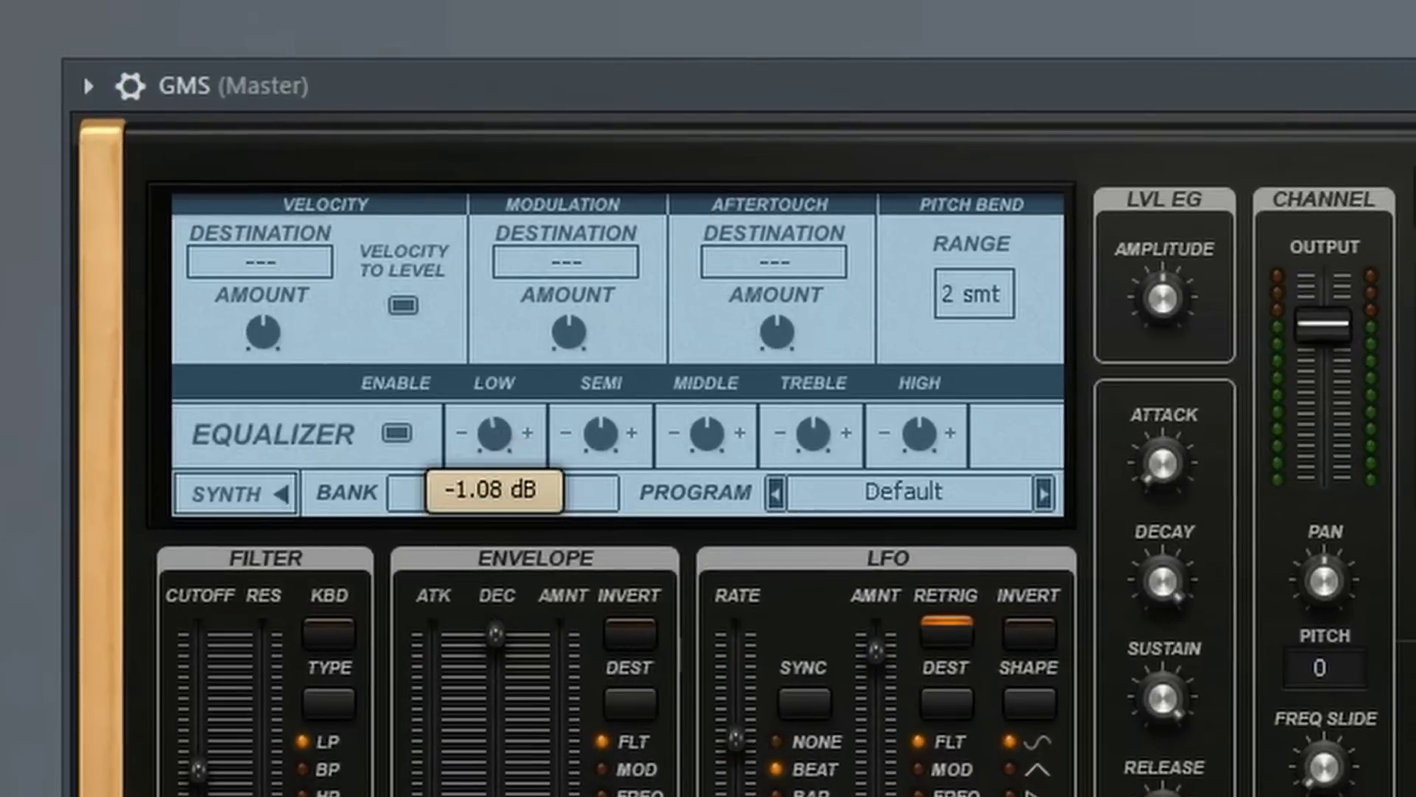
pyautogui.moveTo(599, 429); pyautogui.dragTo(610, 422)
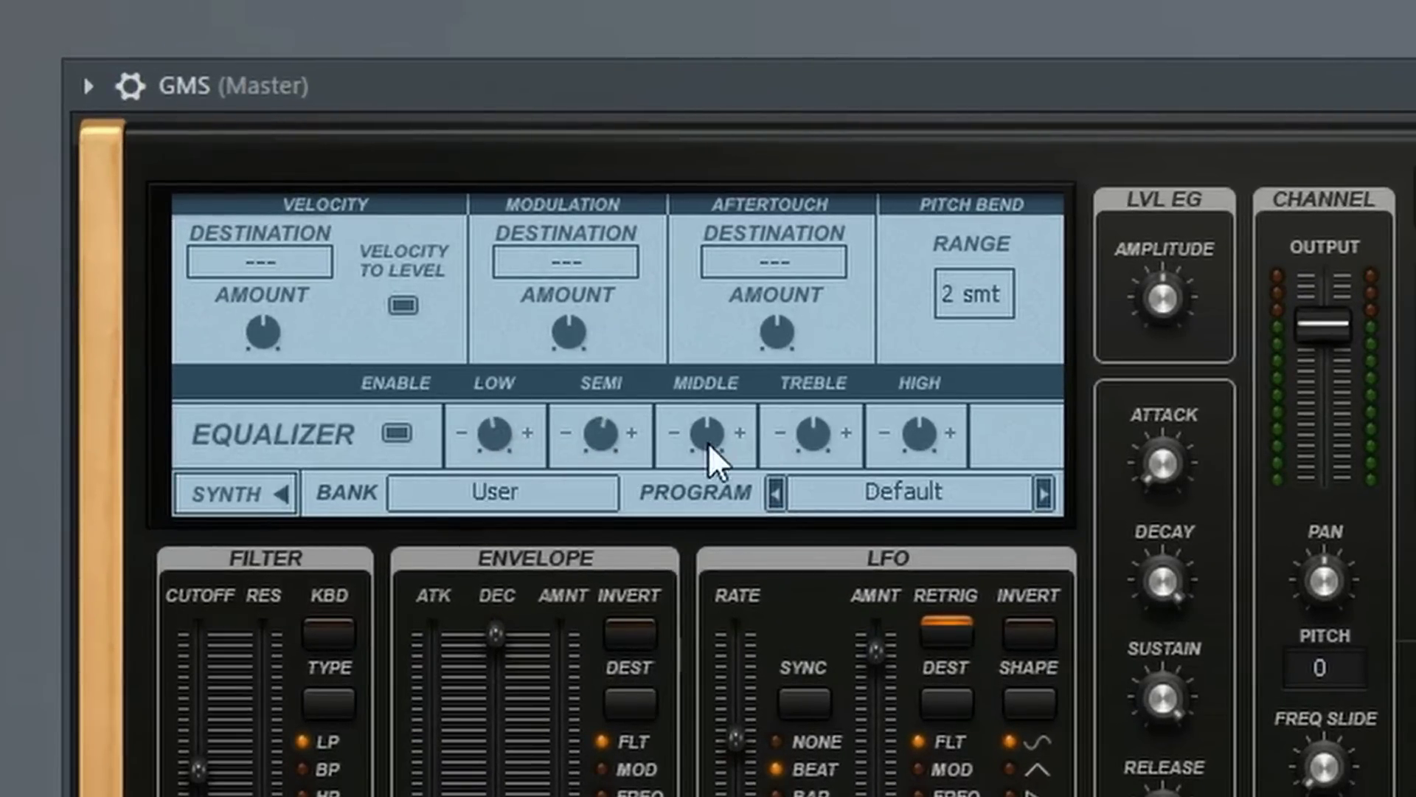
pyautogui.moveTo(708, 446); pyautogui.dragTo(708, 440)
pyautogui.moveTo(811, 441); pyautogui.dragTo(811, 433)
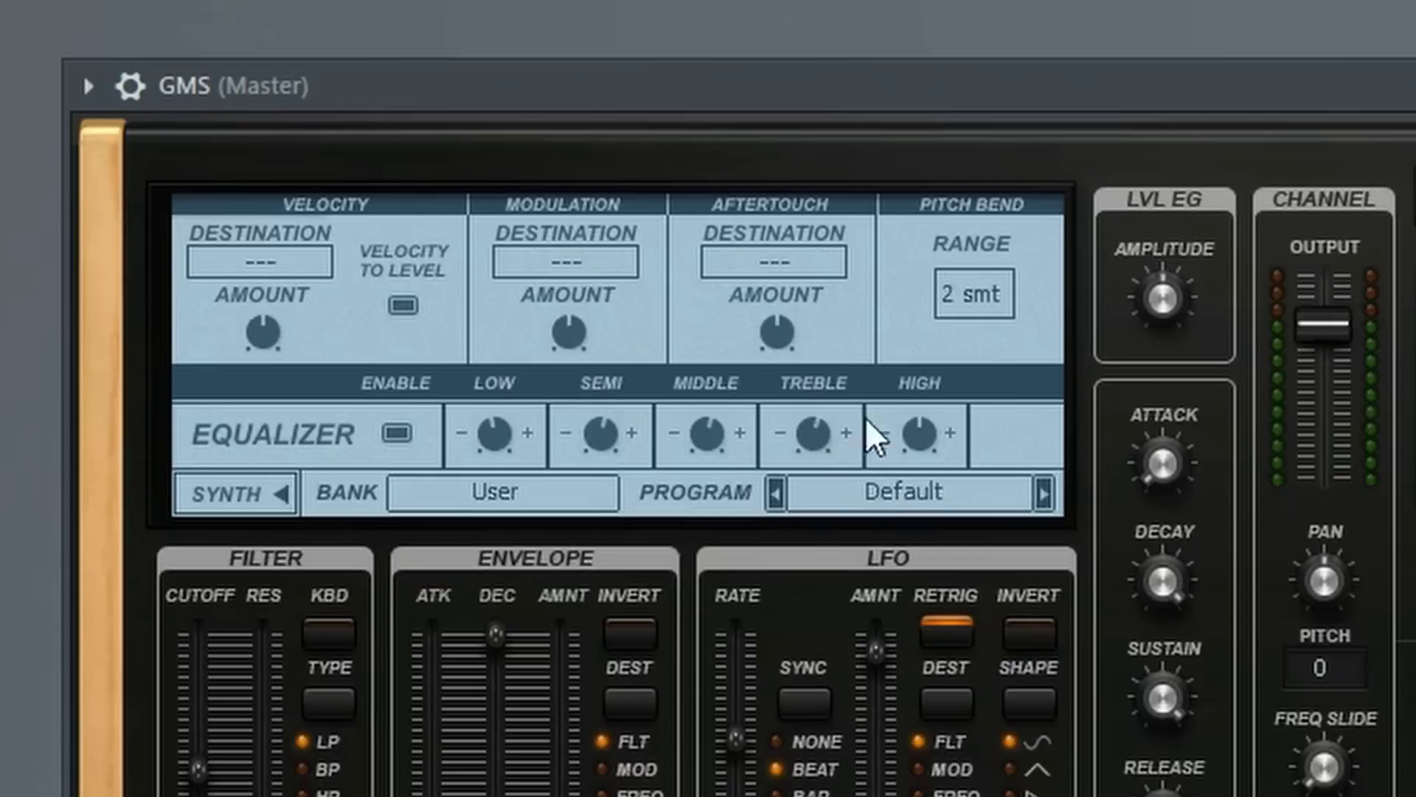
pyautogui.moveTo(919, 433); pyautogui.dragTo(895, 413)
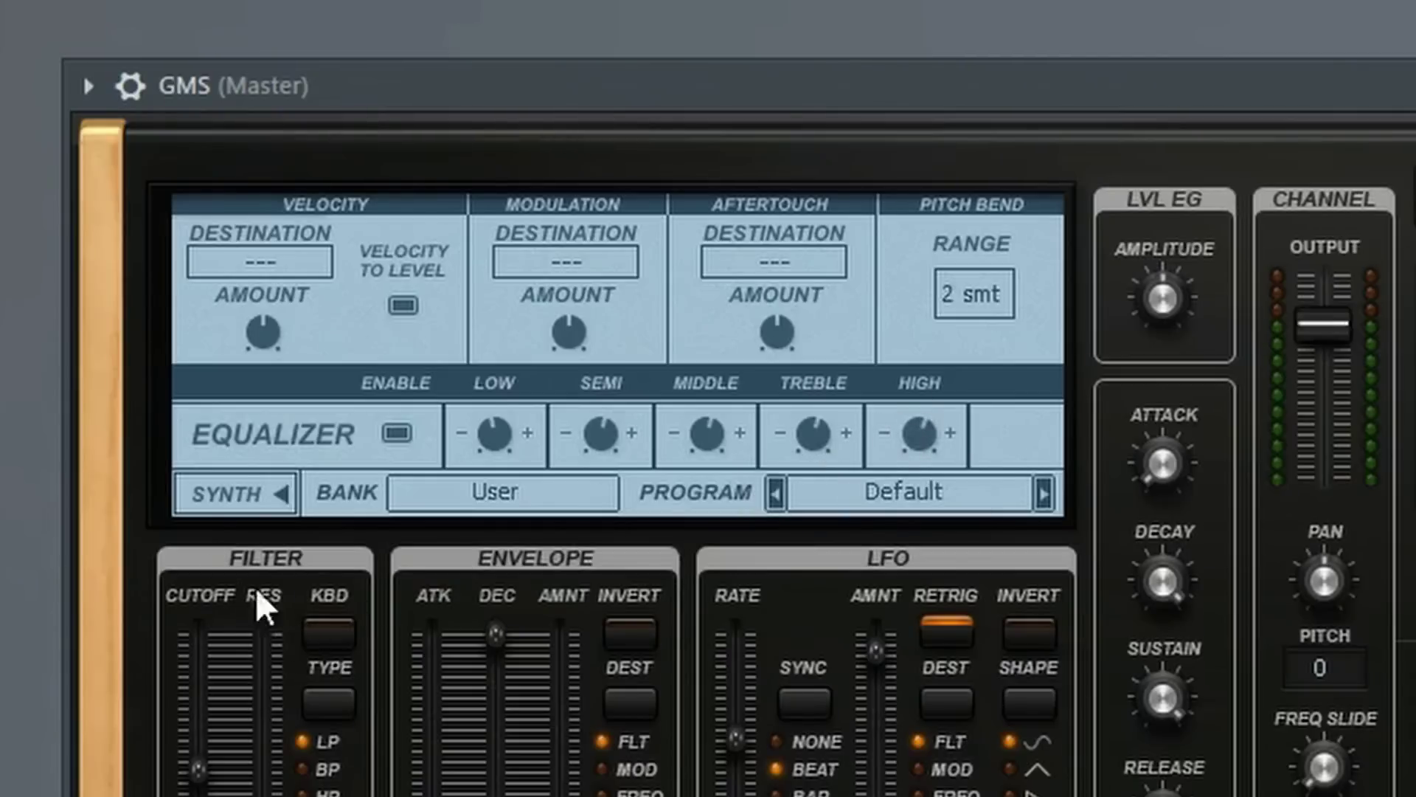
pyautogui.click(228, 491)
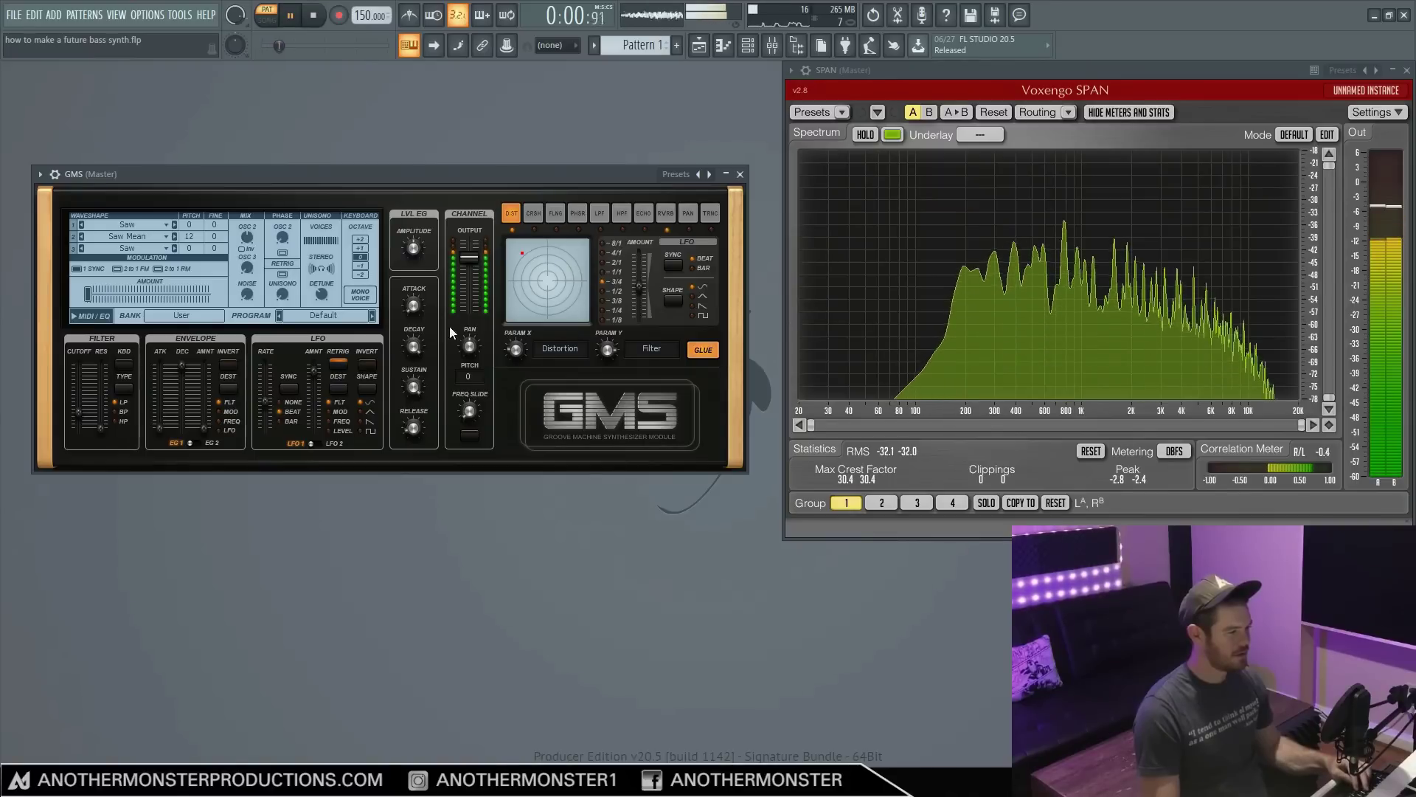
pyautogui.moveTo(414, 248); pyautogui.dragTo(414, 248)
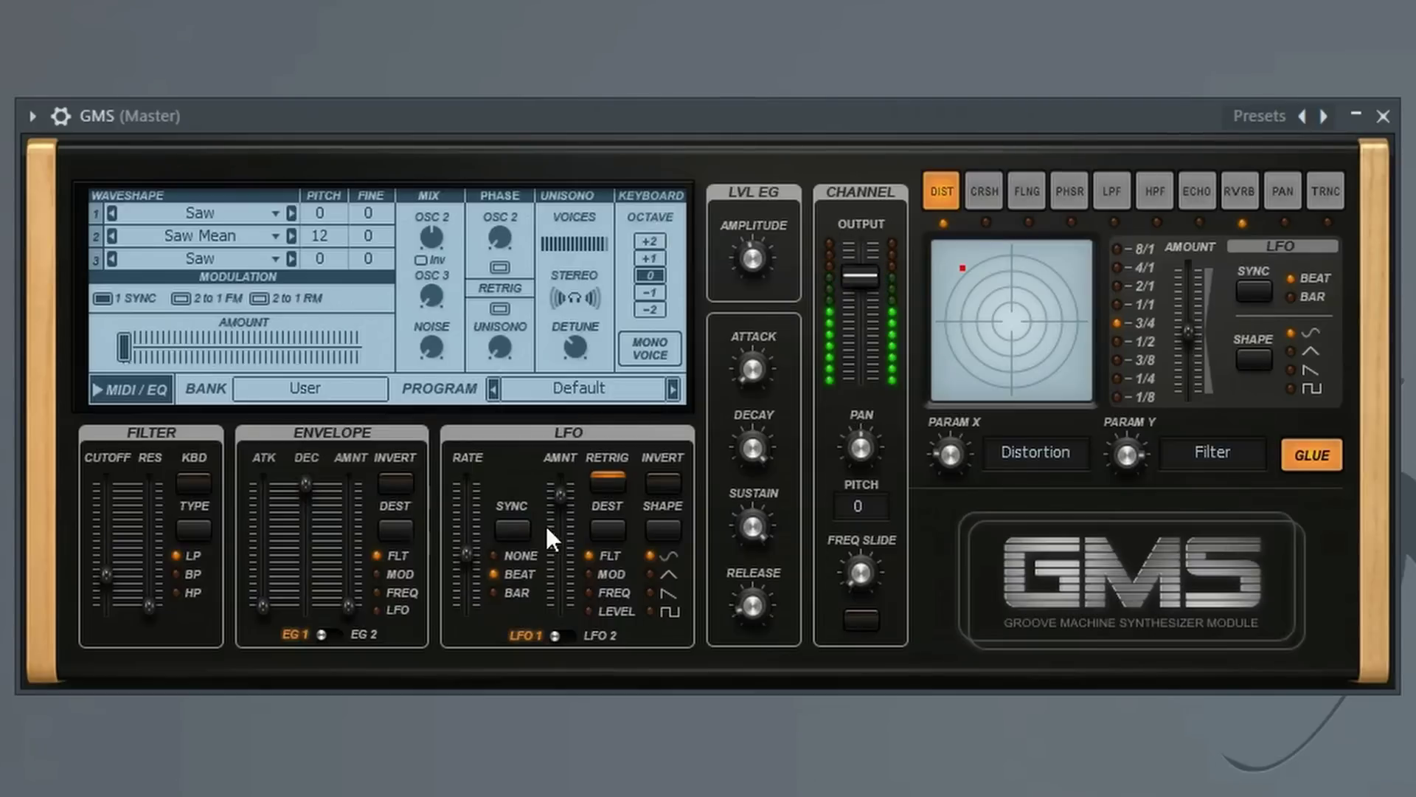
# - Ride LFO 1's amount down and up by ear, ending near 0.70 %
pyautogui.moveTo(560, 493); pyautogui.dragTo(561, 528)
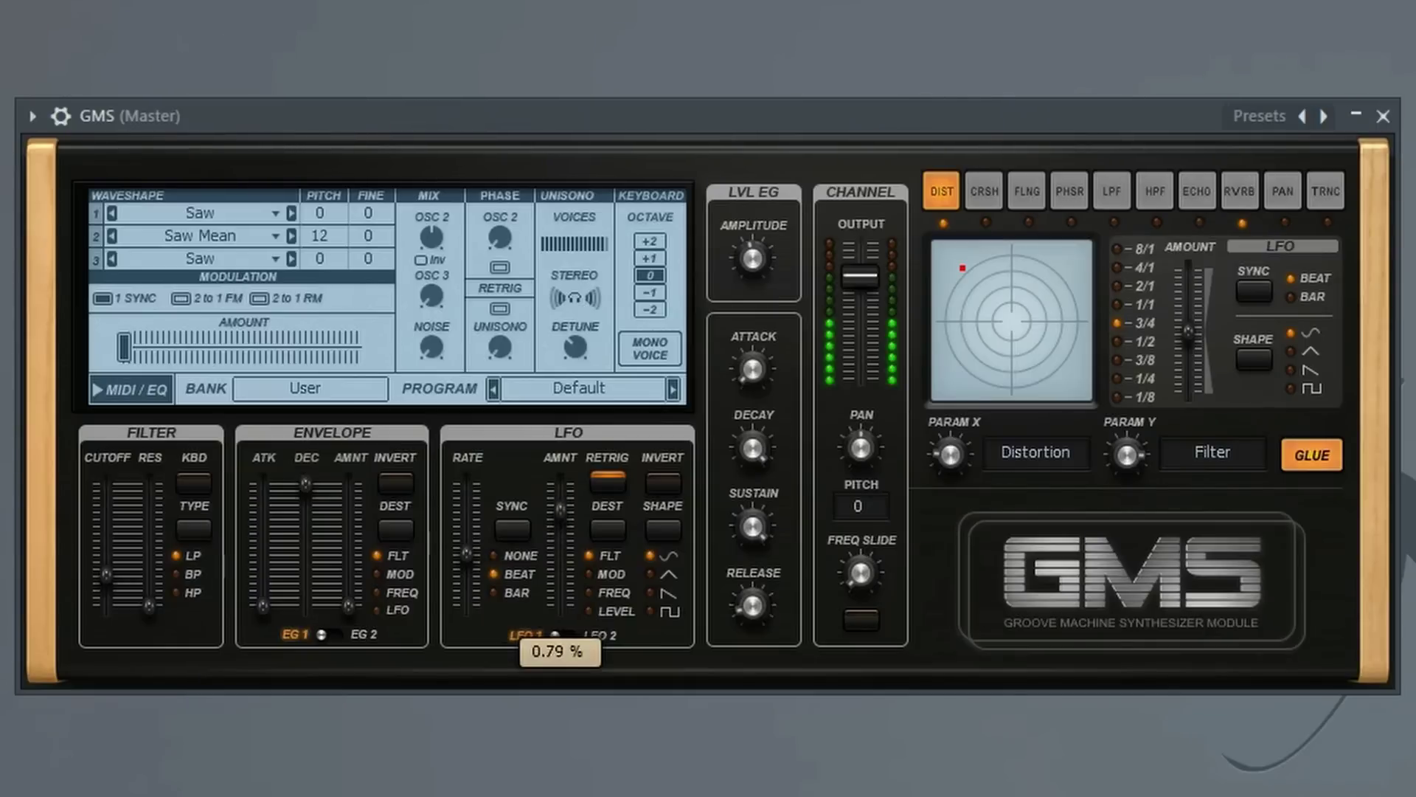
pyautogui.moveTo(561, 507); pyautogui.dragTo(561, 492)
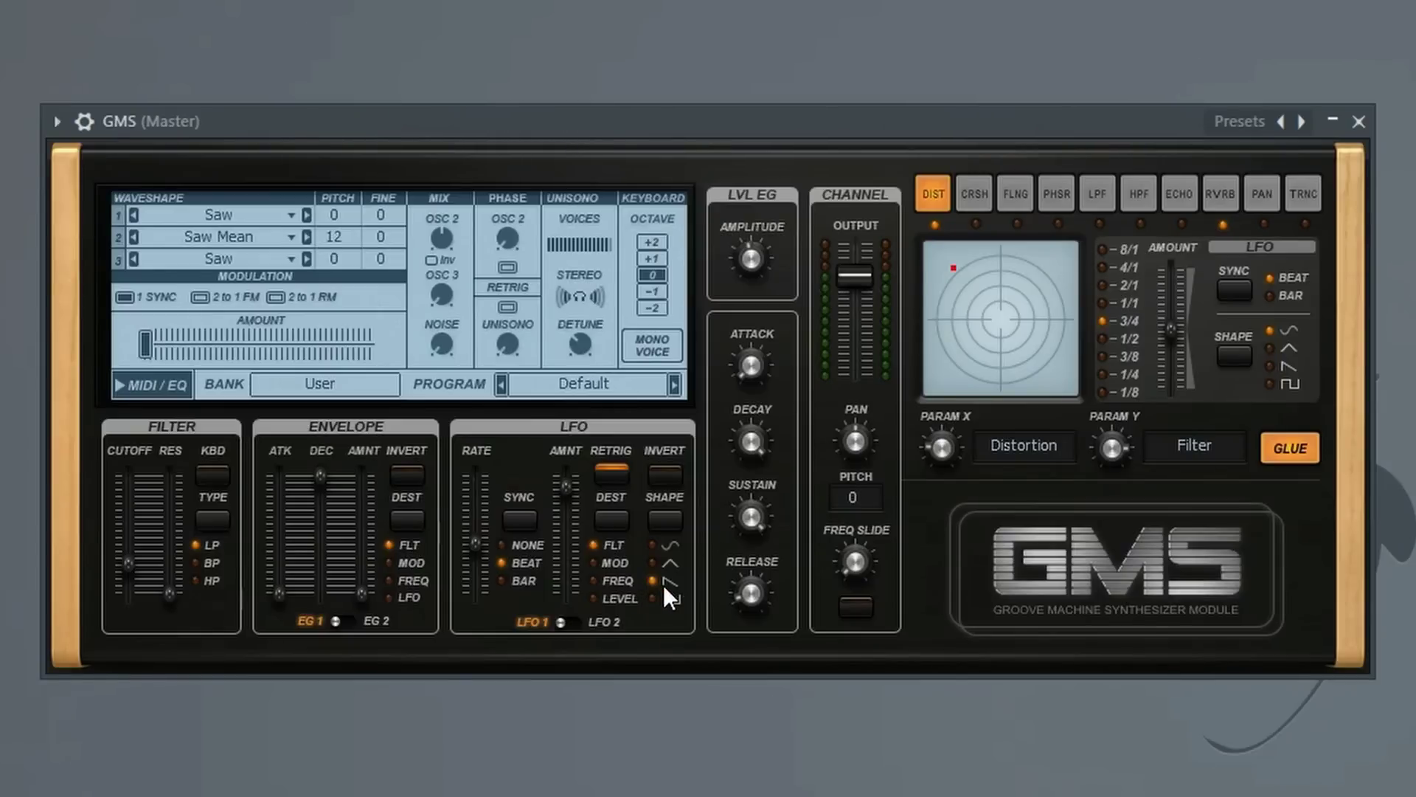
pyautogui.moveTo(569, 488); pyautogui.dragTo(566, 521)
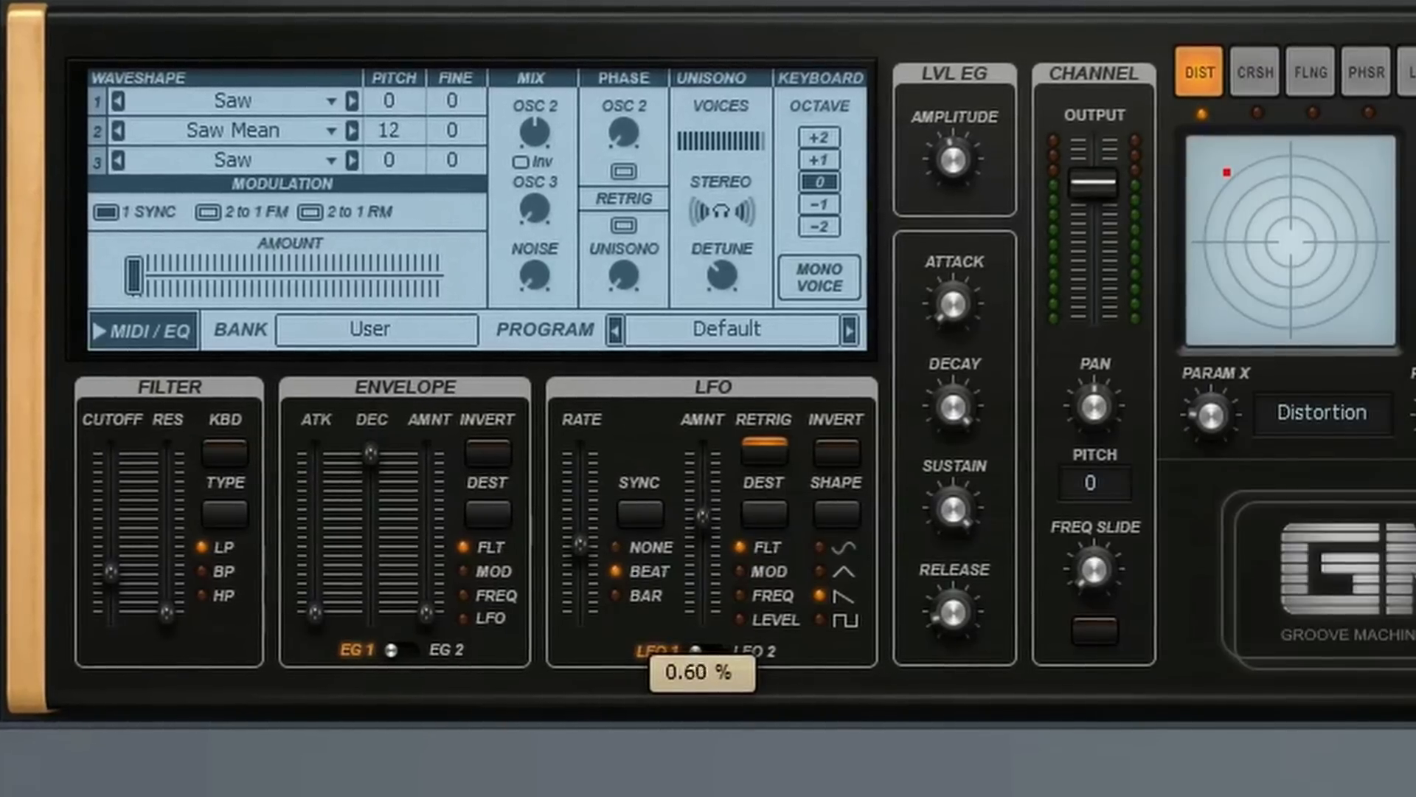
pyautogui.moveTo(702, 515); pyautogui.dragTo(691, 481)
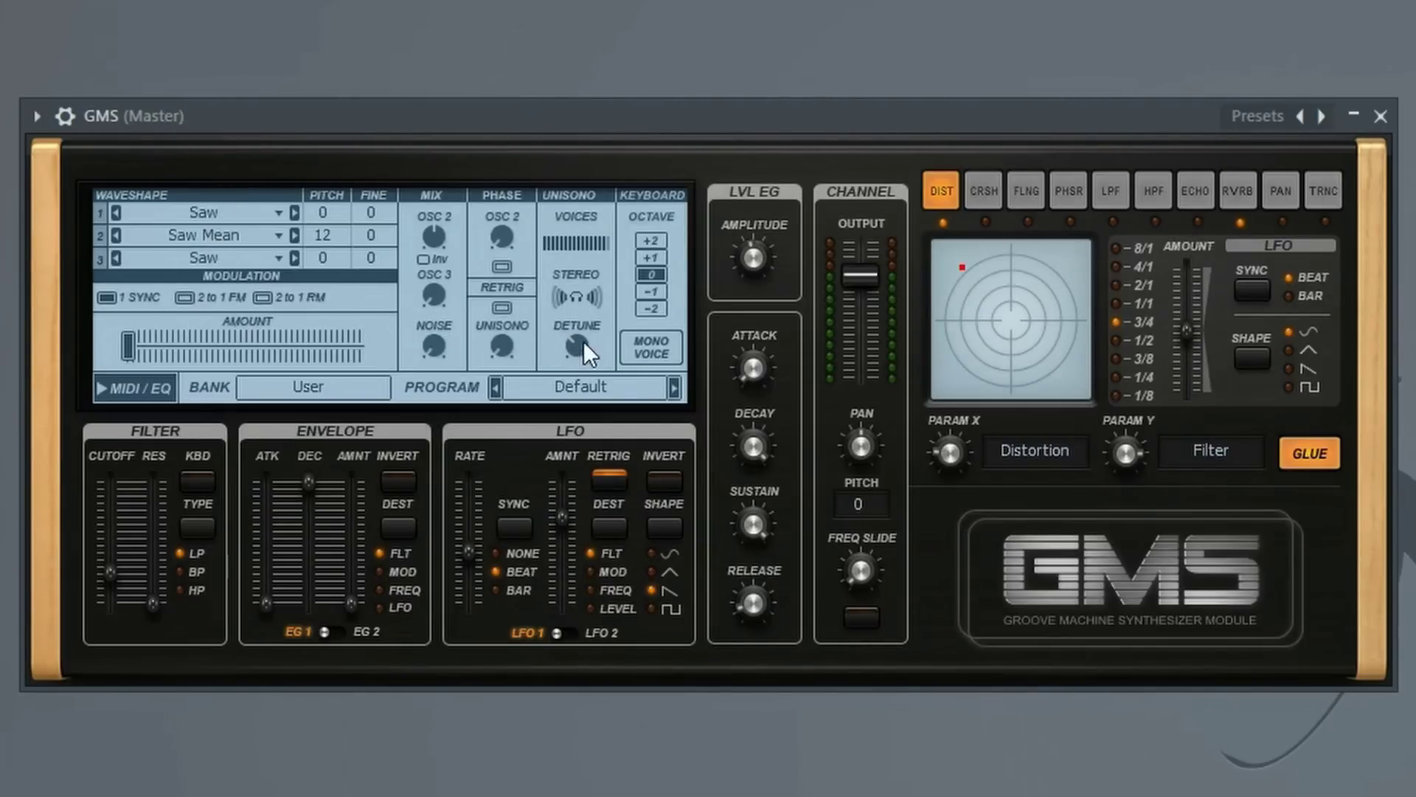
# - Drop unison detune to 0.14 %, then raise it to 0.60 %
pyautogui.moveTo(583, 341); pyautogui.dragTo(583, 357)
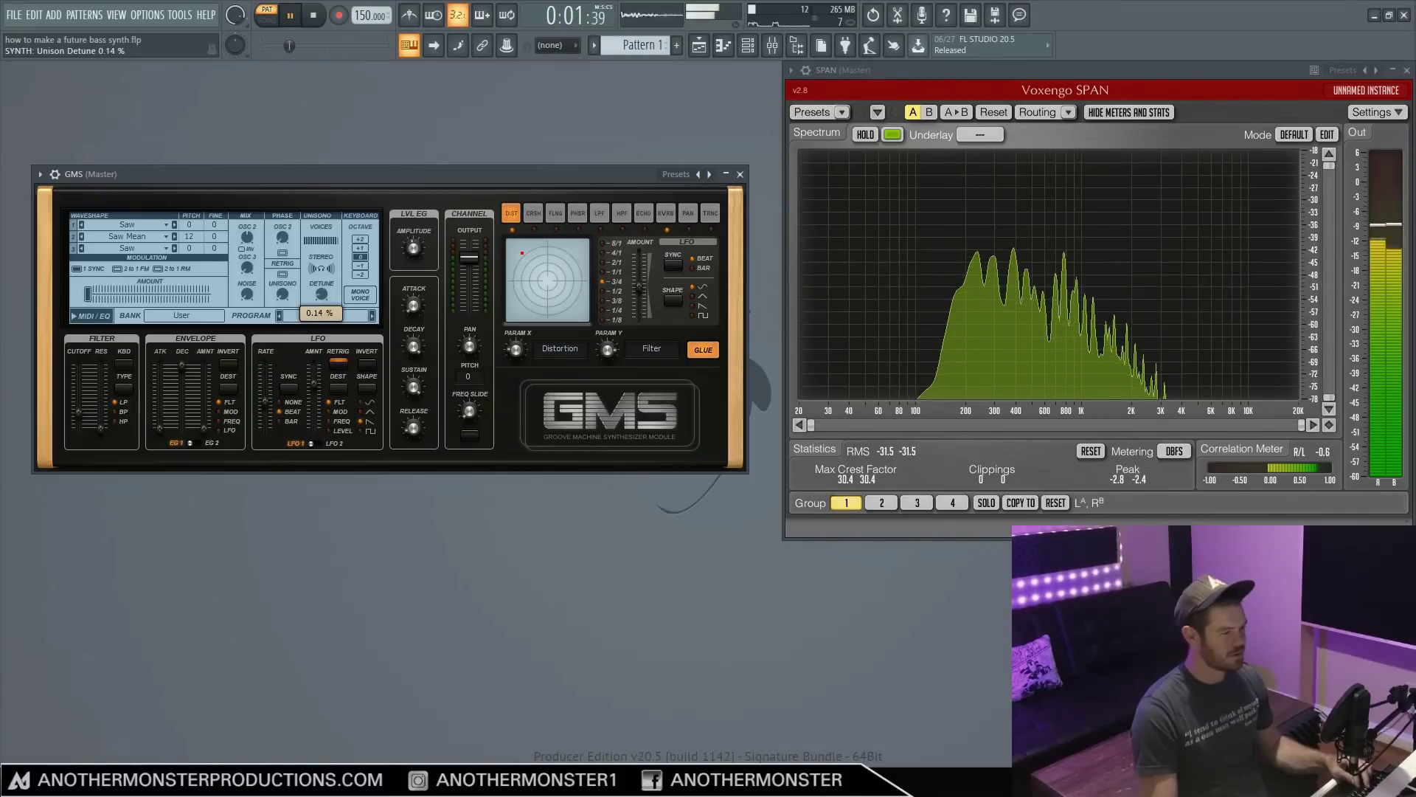
pyautogui.moveTo(321, 293)
pyautogui.mouseDown()
pyautogui.moveTo(321, 258)
pyautogui.moveTo(321, 270)
pyautogui.mouseUp()
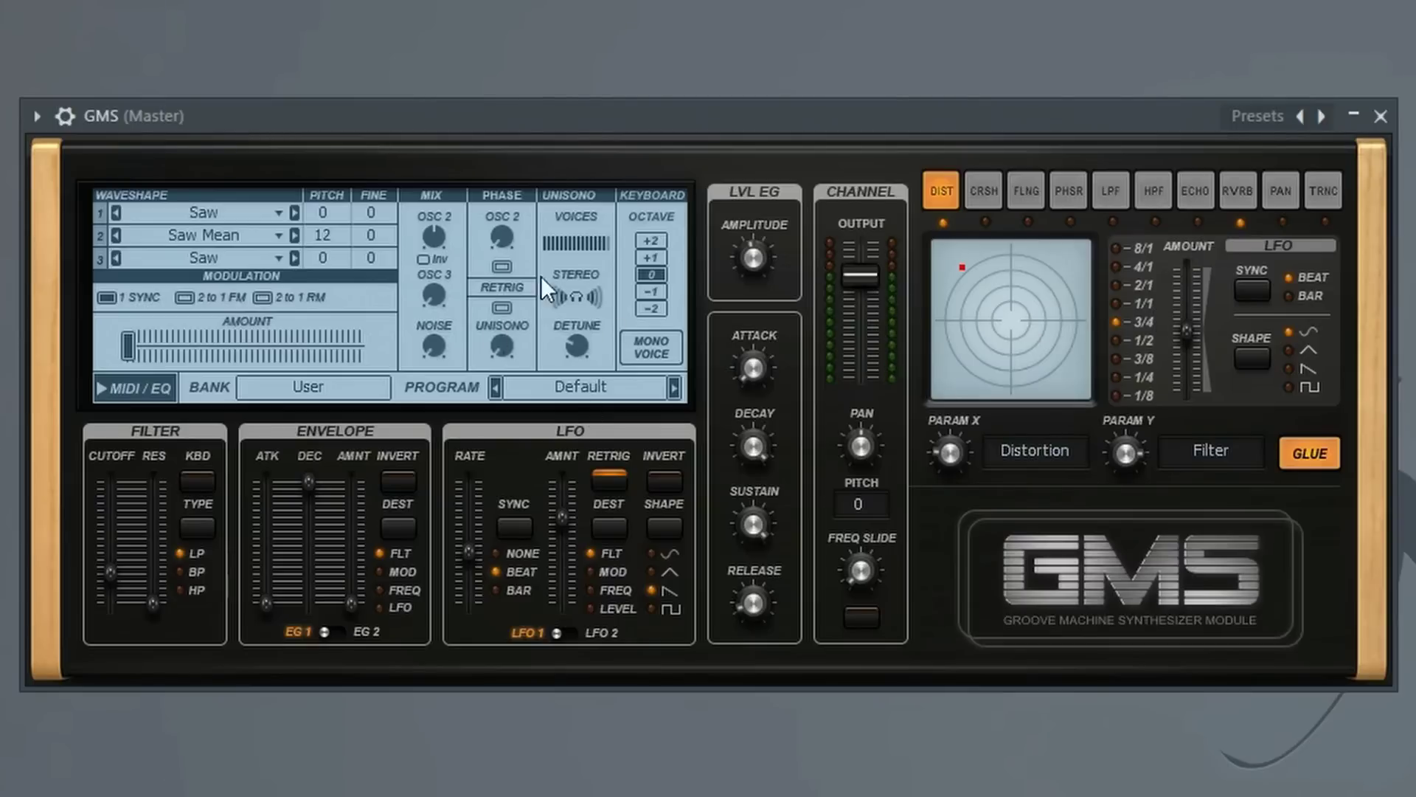